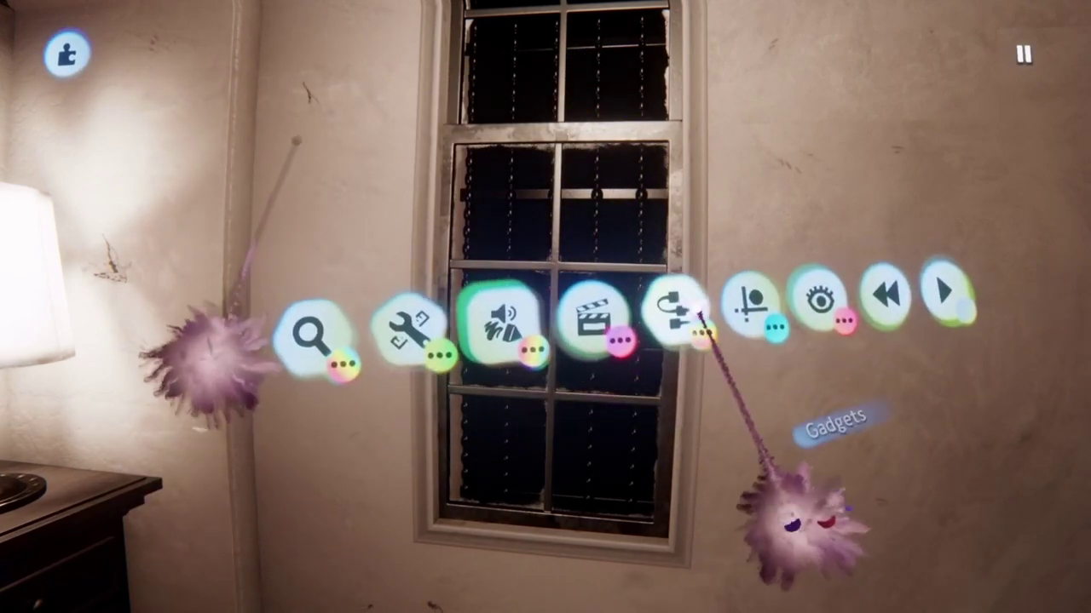
- Enter Paint Mode and choose the Opaque Square fleck as the brush
click(474, 309)
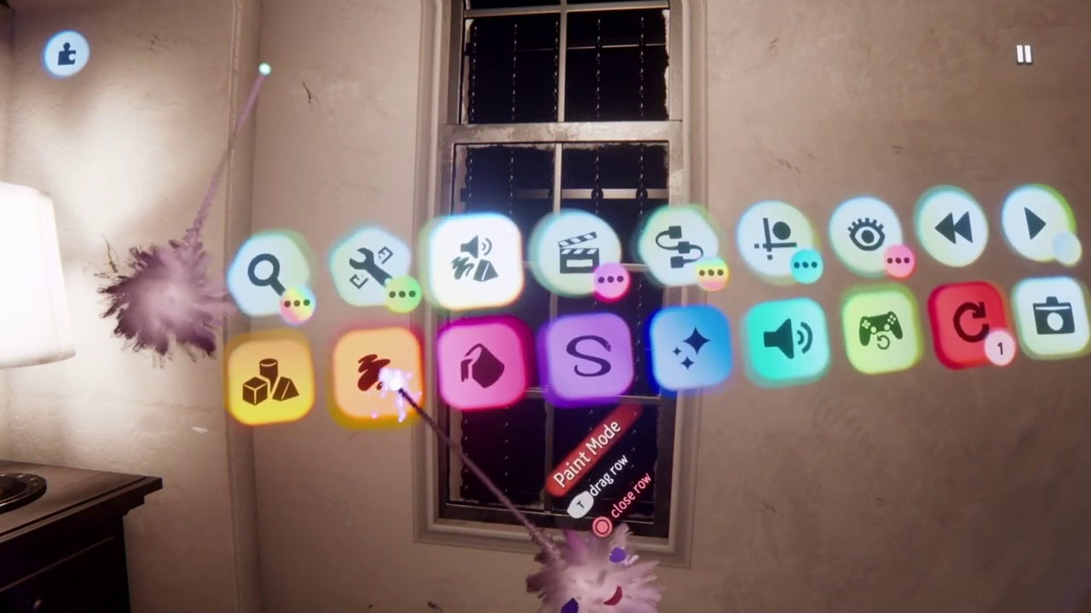
click(390, 381)
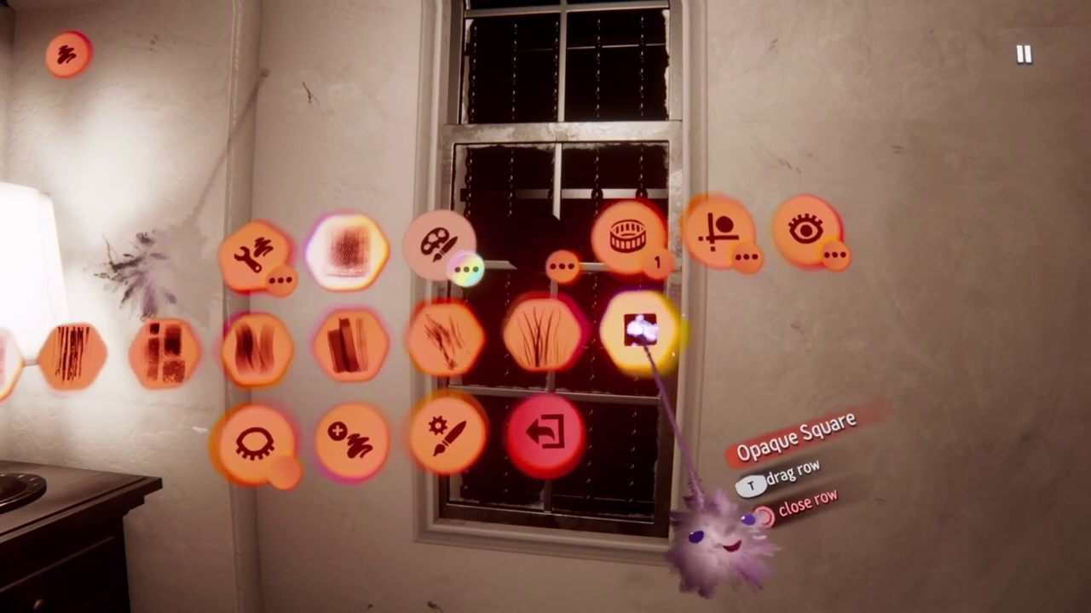
click(630, 328)
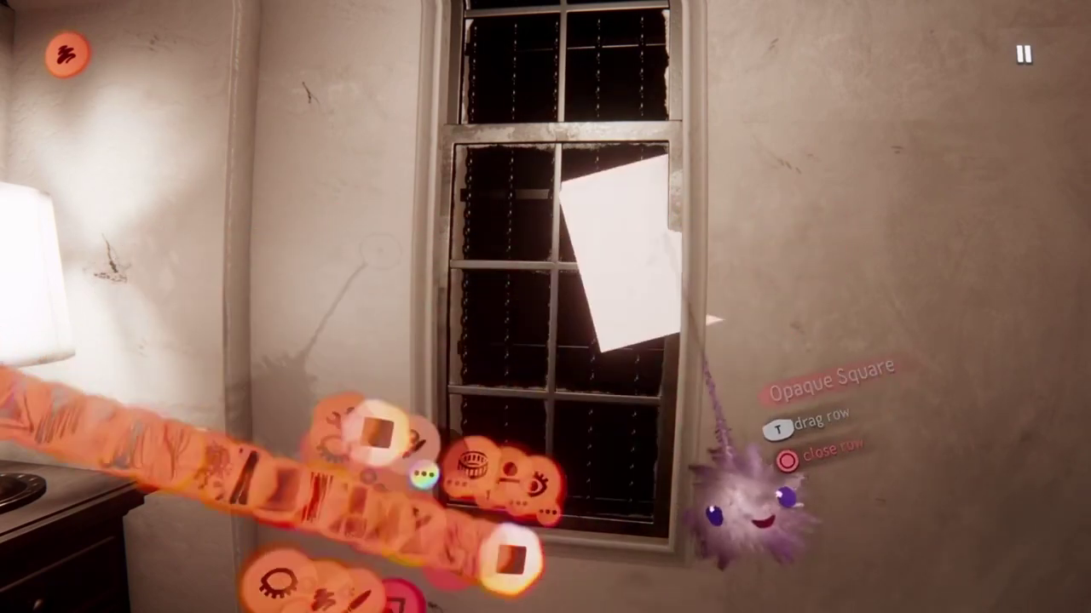
mouse_move(678, 399)
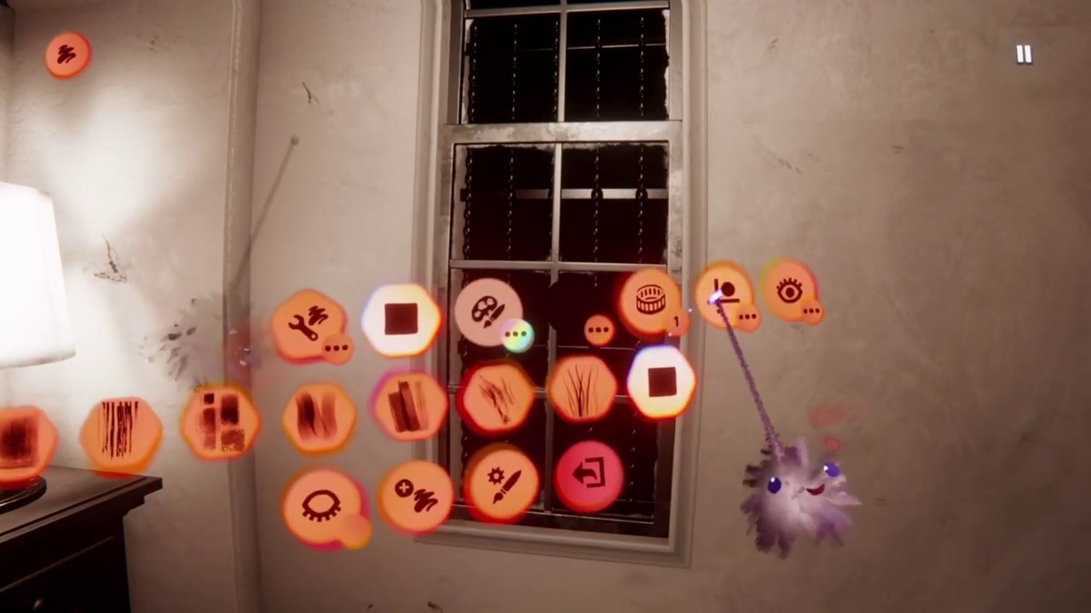
click(715, 297)
click(494, 364)
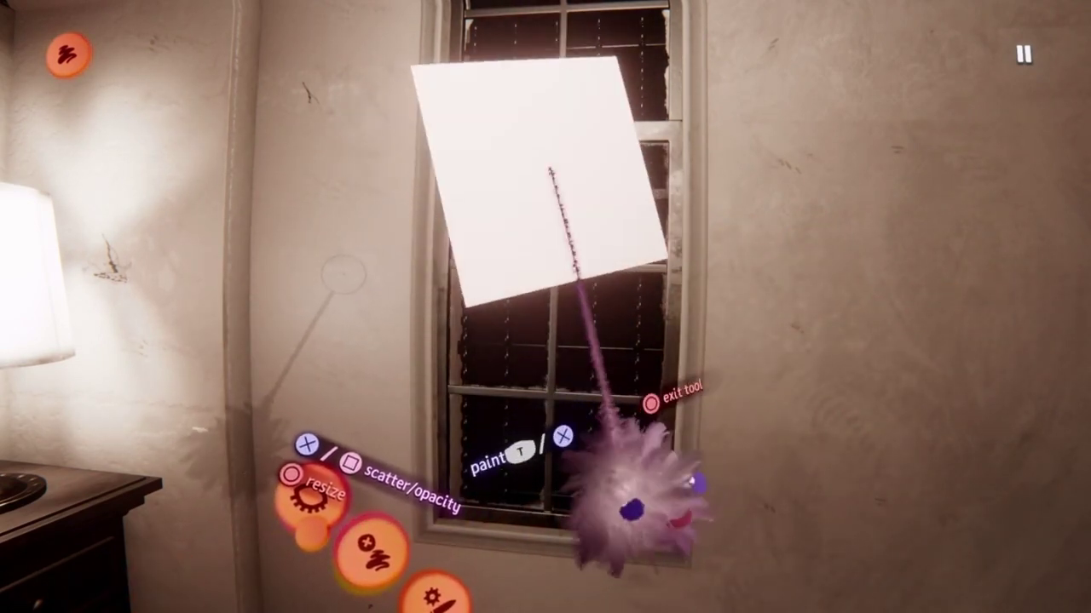
mouse_move(540, 217)
mouse_down()
mouse_move(676, 151)
mouse_move(494, 328)
mouse_up()
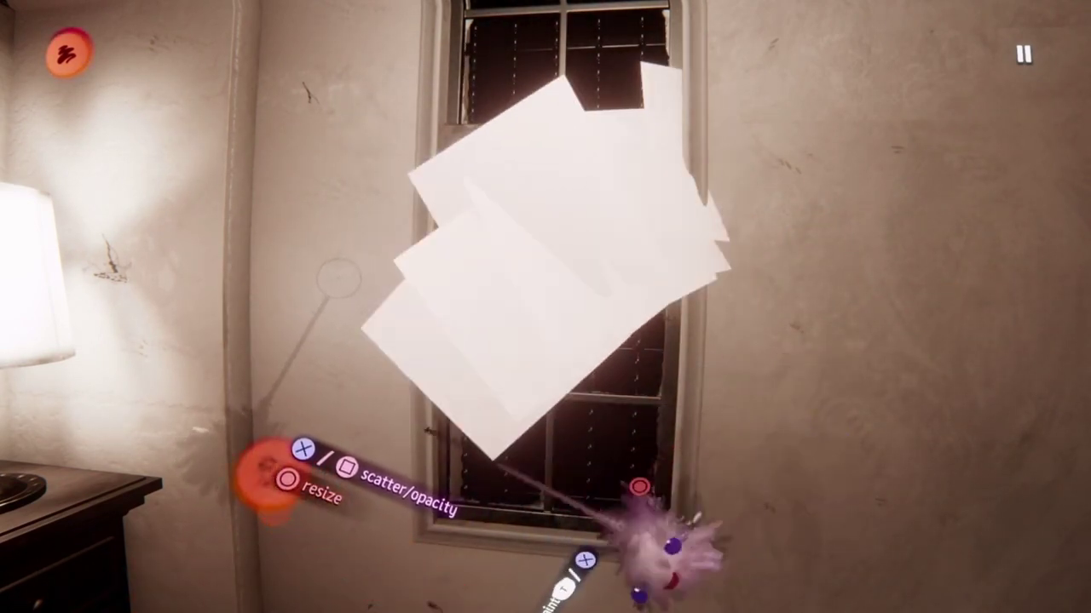
key(ctrl+z)
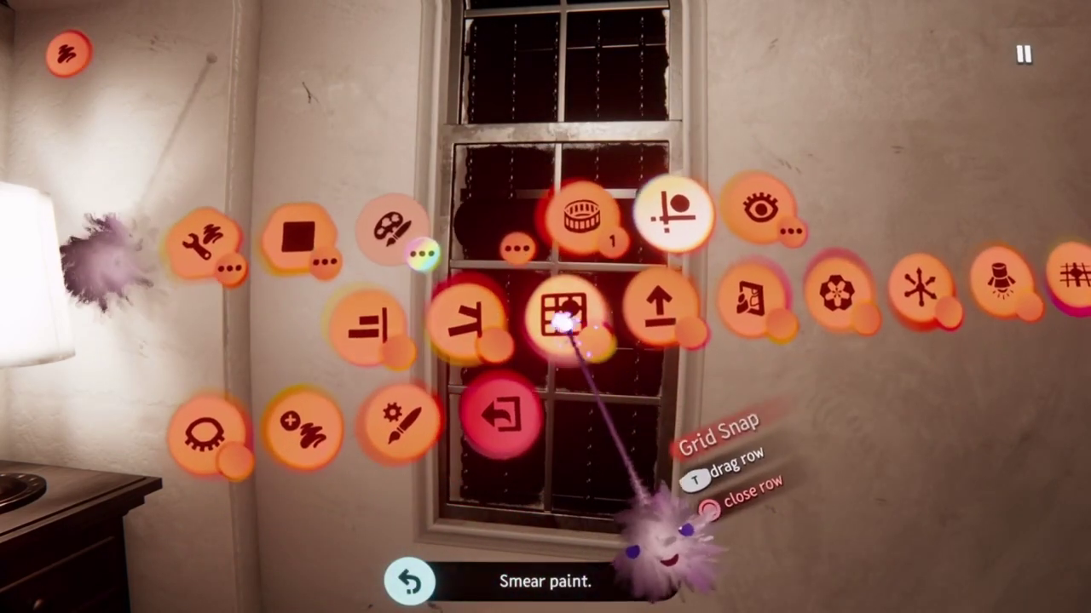
- Turn on Grid Snap at size 1 and stamp one Opaque Square fleck over the middle of the window, using Stamp Fleck
click(573, 317)
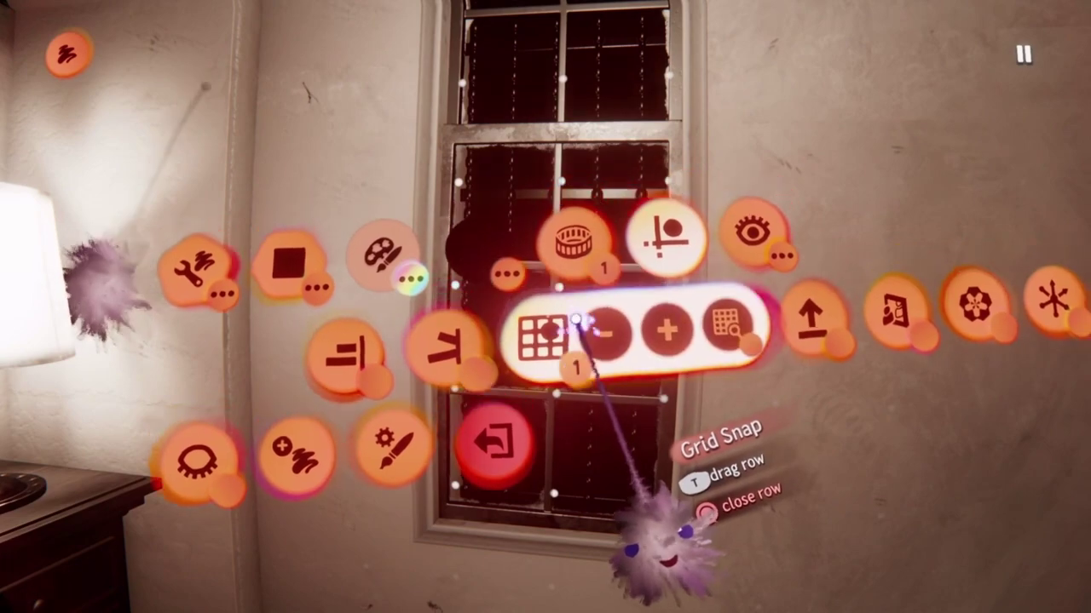
key(Escape)
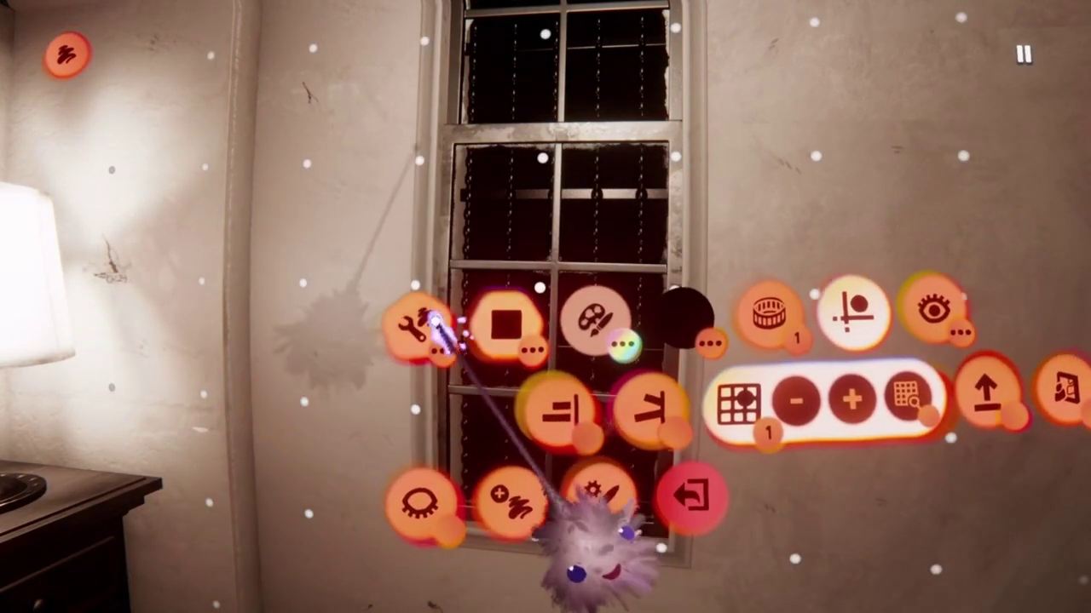
click(488, 274)
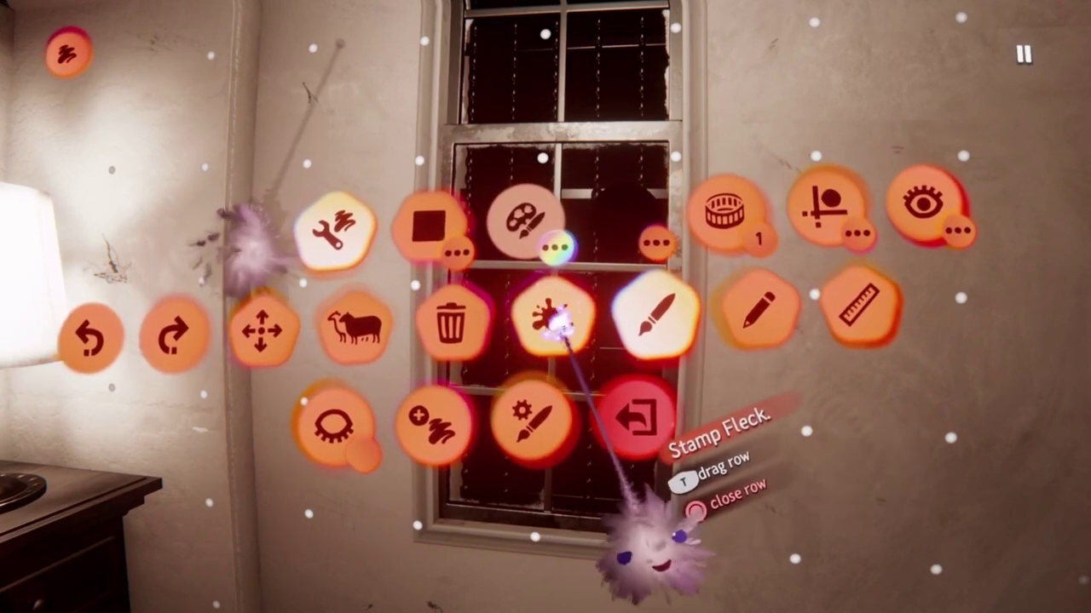
click(564, 322)
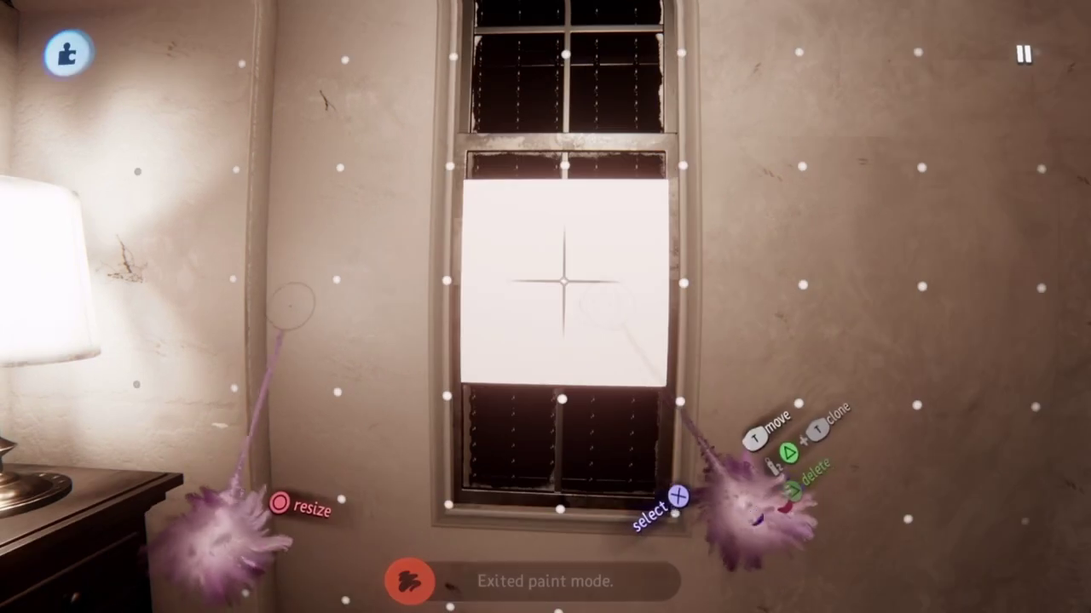
- Tweak the painting's fleck properties, setting the fleck stretch to 171% to make the square a tall rectangle
click(588, 317)
mouse_move(475, 317)
mouse_down()
mouse_move(718, 297)
mouse_move(689, 317)
mouse_up()
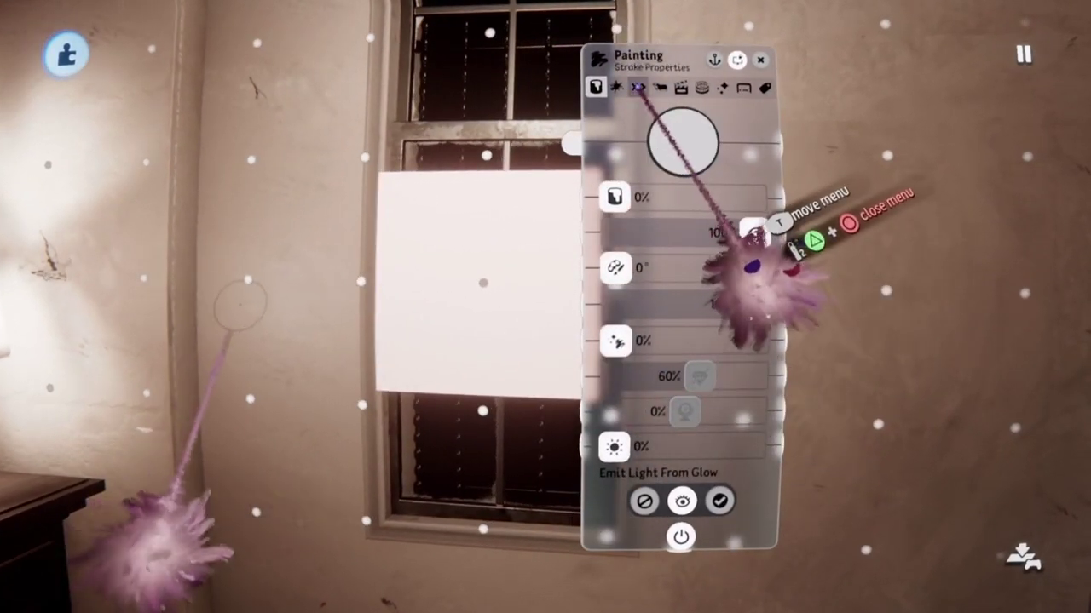
click(637, 88)
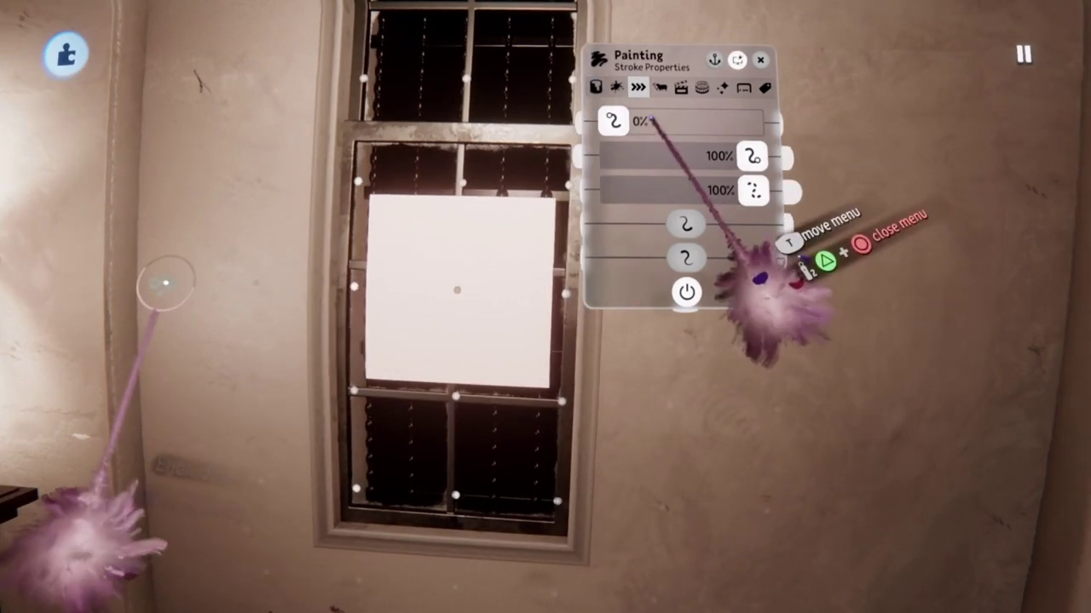
click(617, 88)
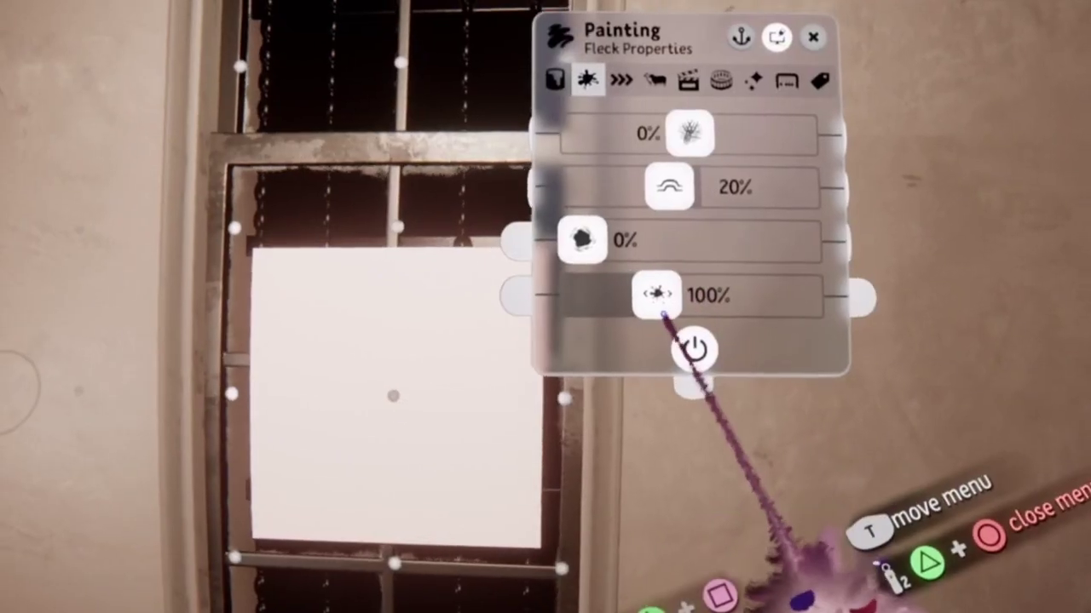
drag(621, 229, 689, 230)
drag(787, 279, 783, 279)
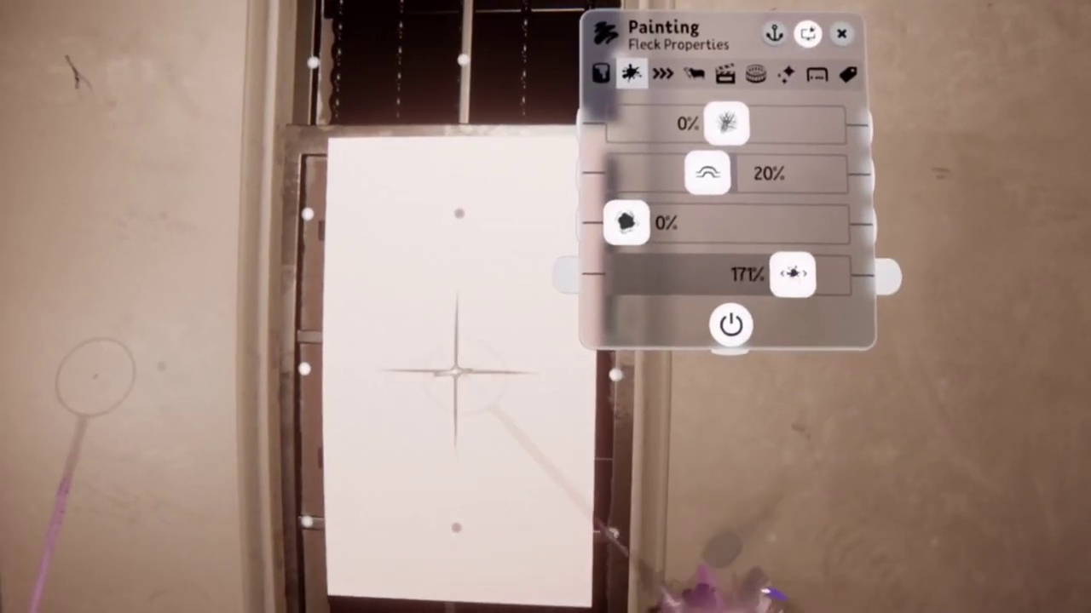
- Turn on Precise Move and position the white rectangle so that it fills the panes behind the window frame
click(688, 279)
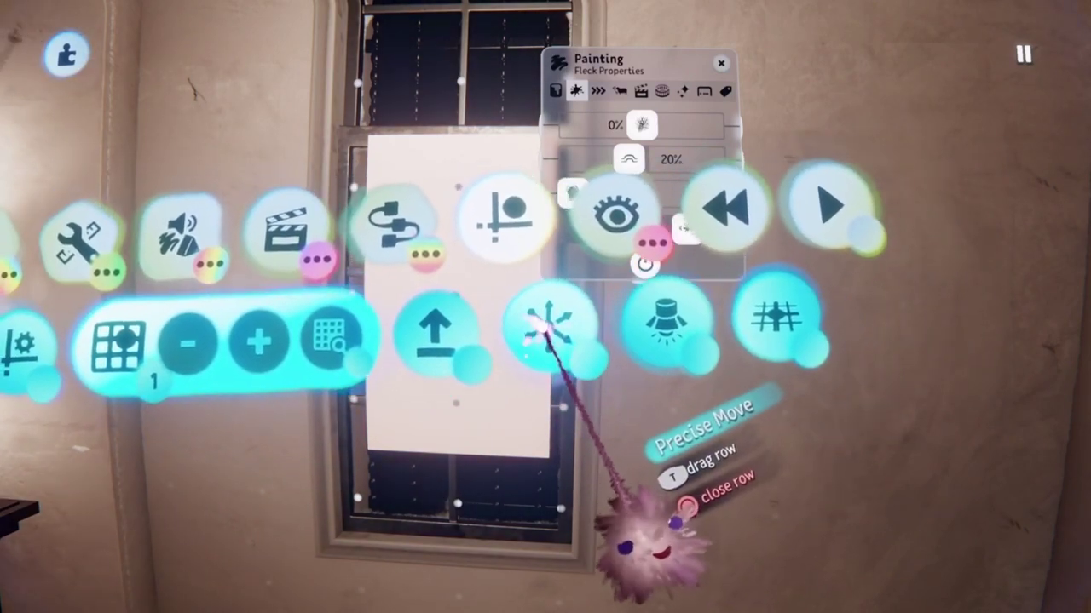
click(543, 327)
drag(462, 292, 481, 348)
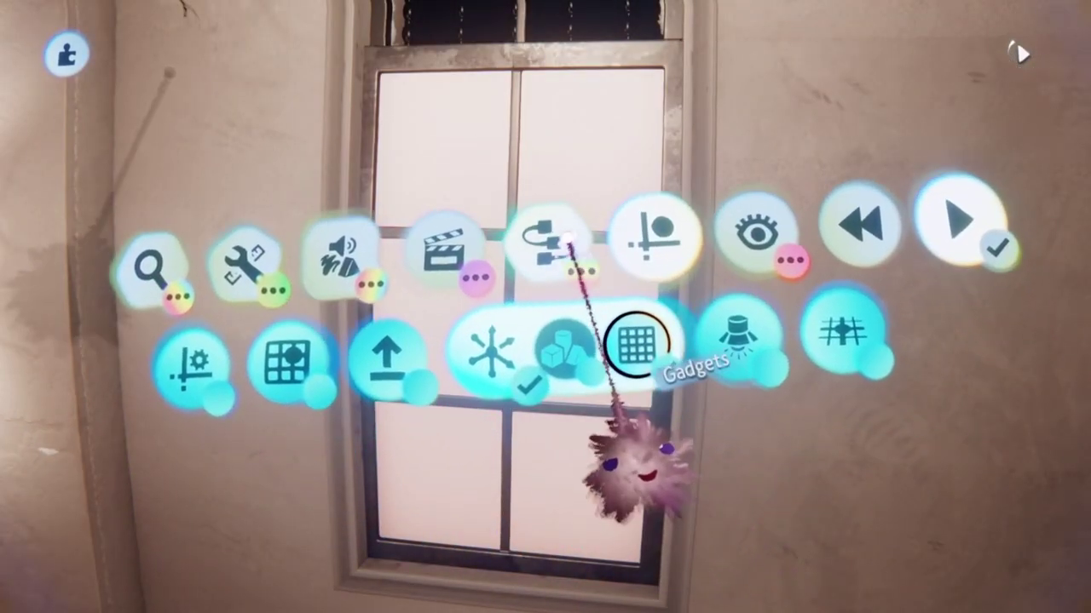
- Stamp a Text Displayer gadget over the window's upper pane and group it with the painted rectangle
click(569, 239)
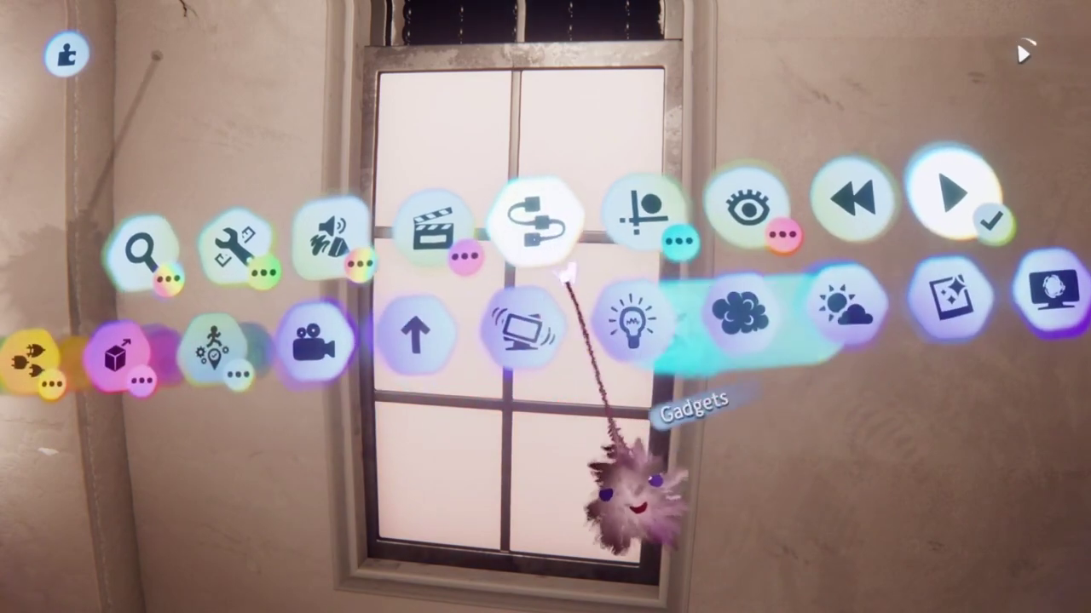
key(Escape)
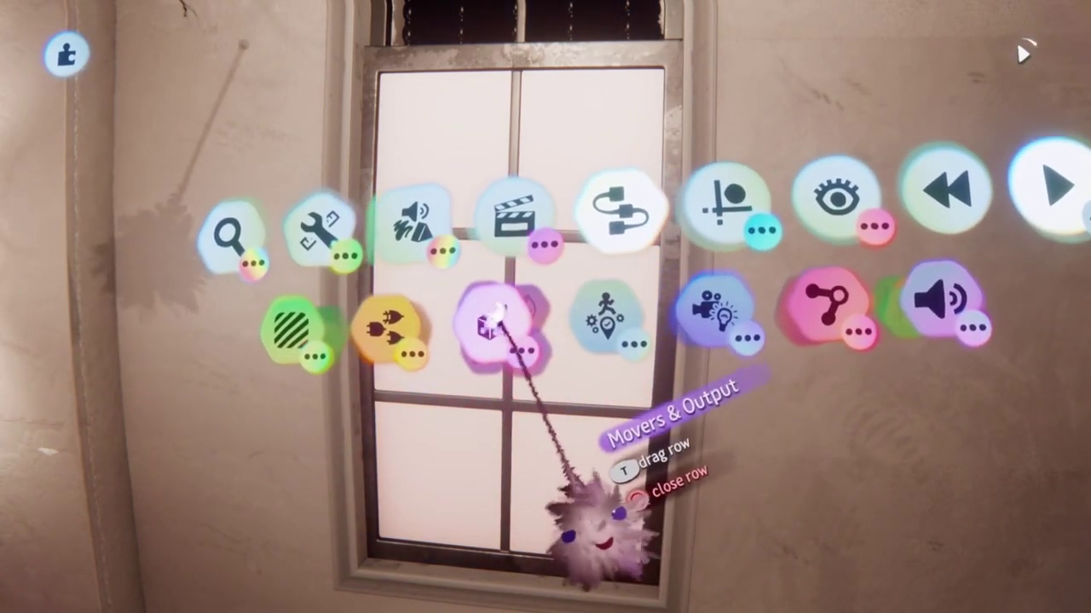
click(478, 322)
mouse_move(757, 279)
mouse_down()
mouse_move(516, 320)
mouse_move(552, 329)
mouse_move(774, 280)
mouse_up()
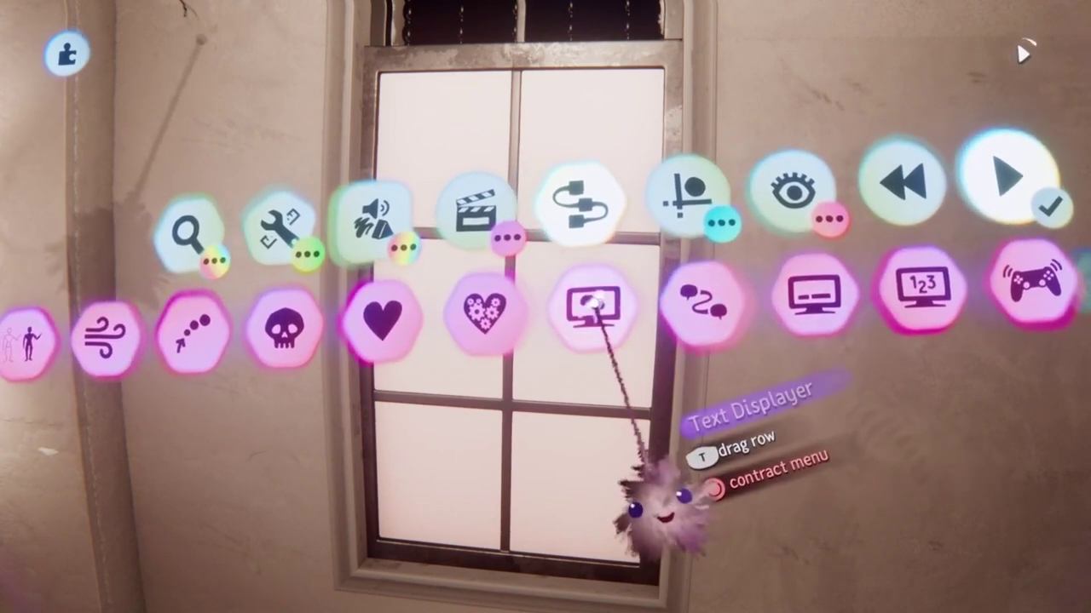
click(592, 305)
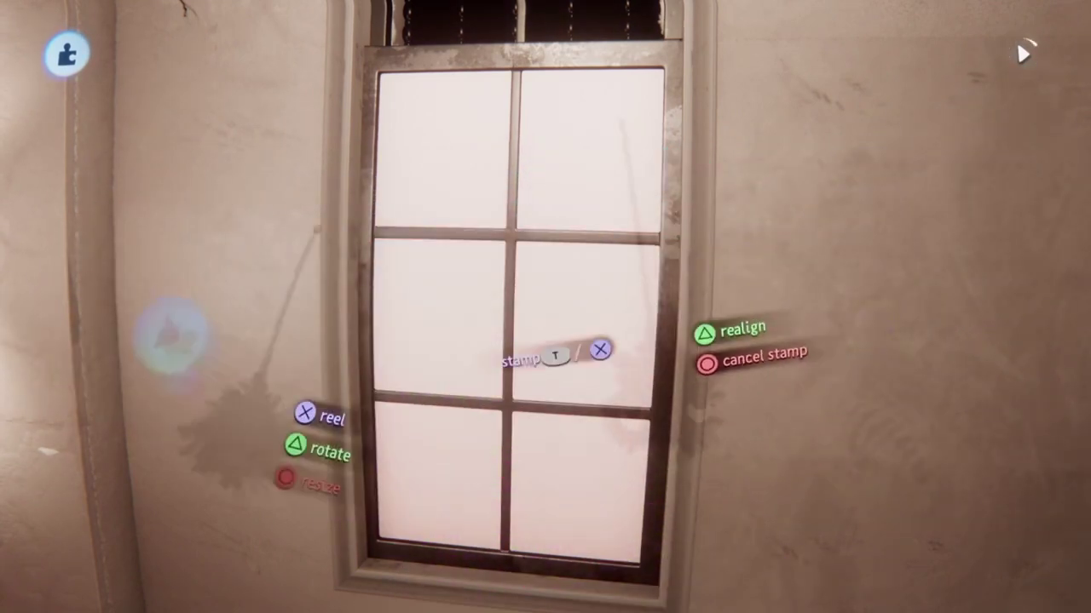
middle_drag(792, 438, 679, 469)
scroll(652, 451, down, 3)
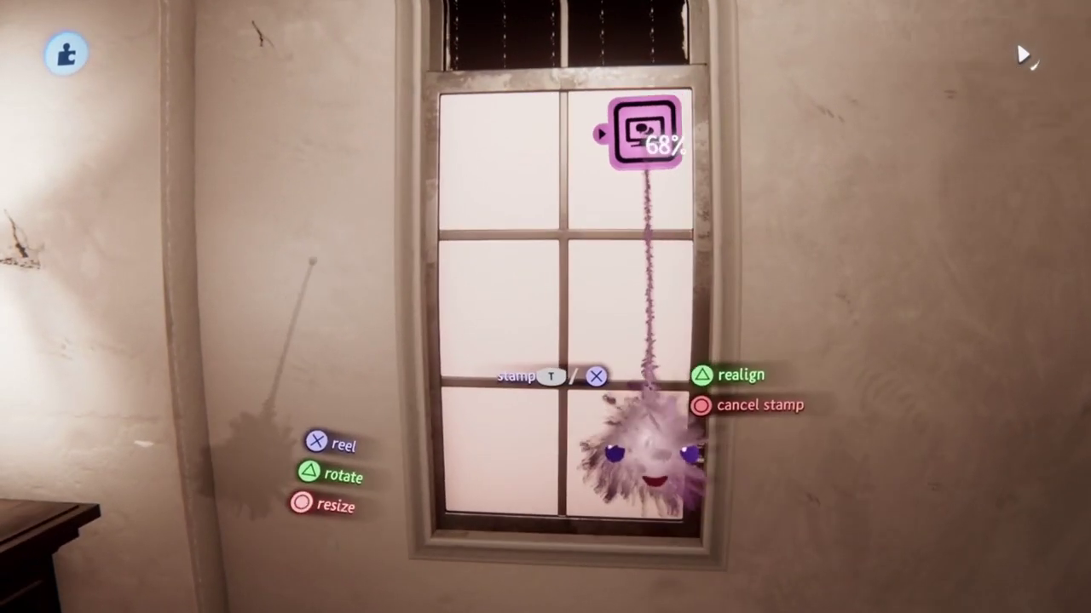
click(653, 129)
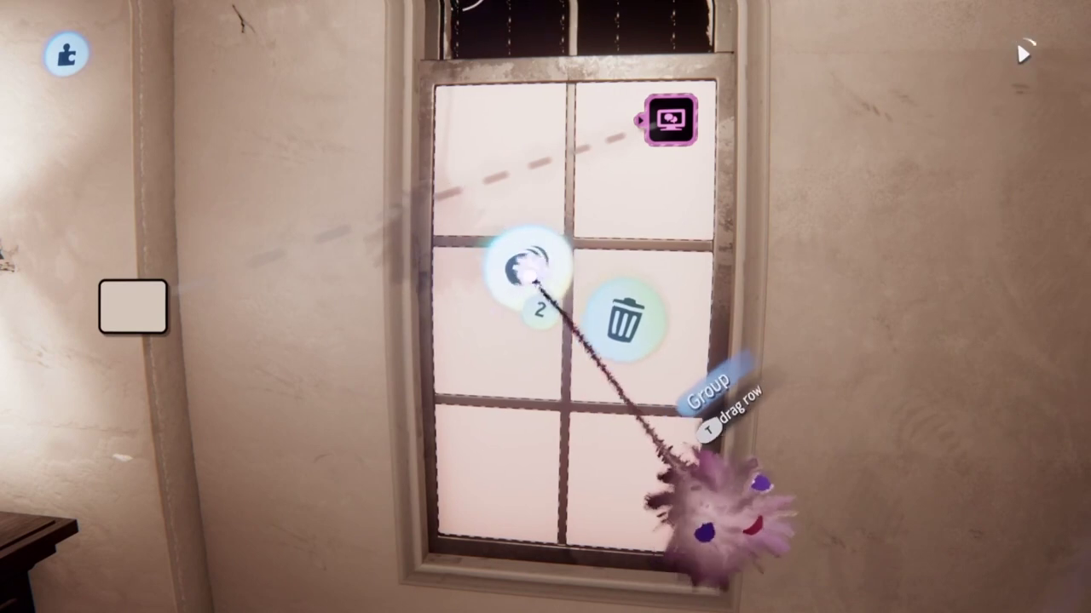
click(531, 275)
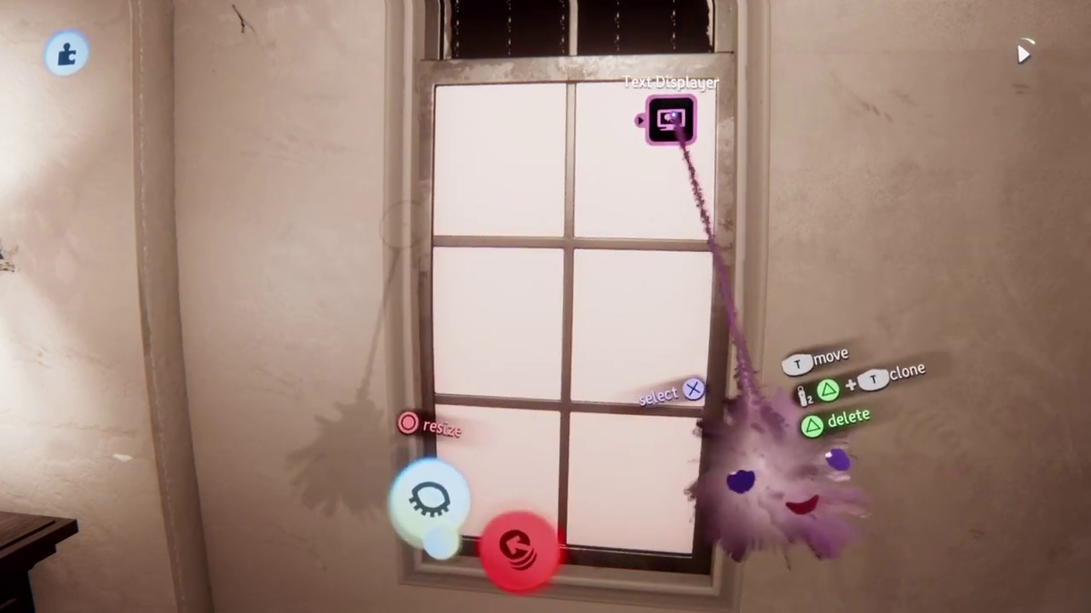
- Tweak the Text Displayer inside the group, enabling In Scene and Sticker Mode
click(679, 119)
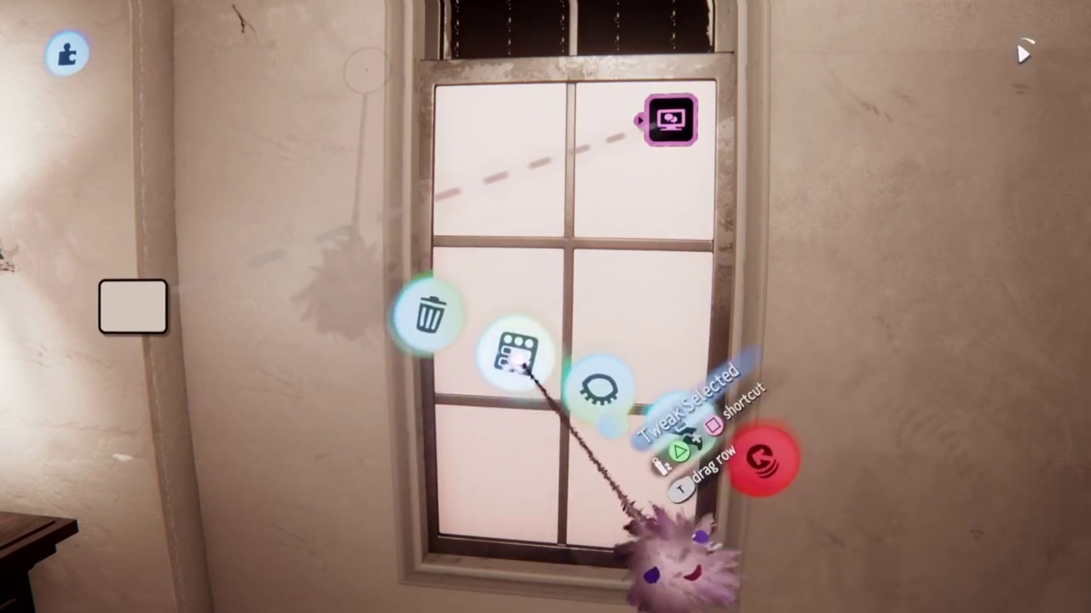
click(524, 354)
drag(577, 224, 741, 280)
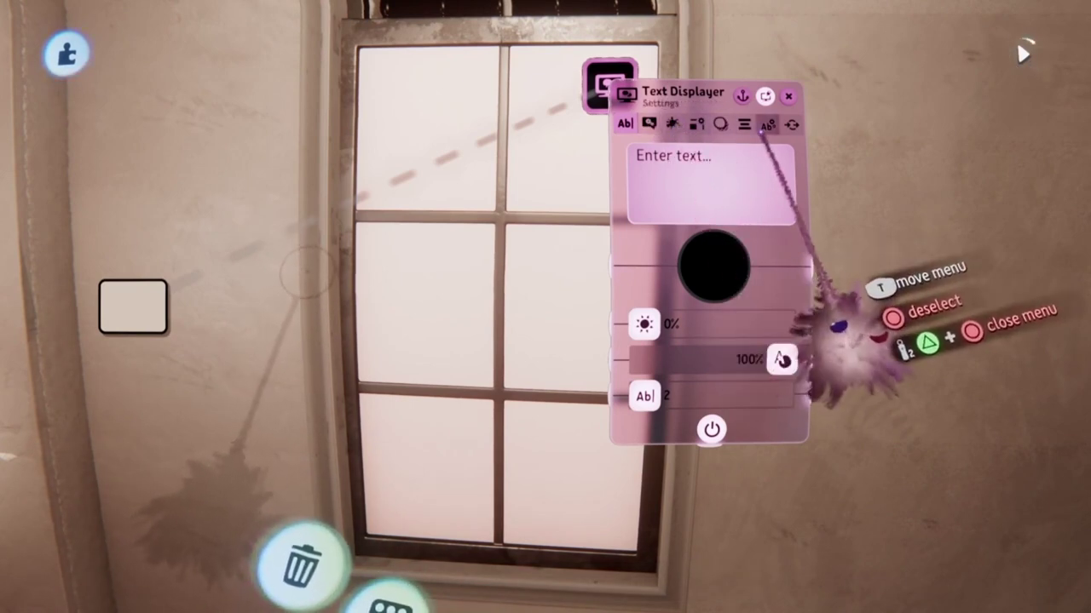
click(770, 125)
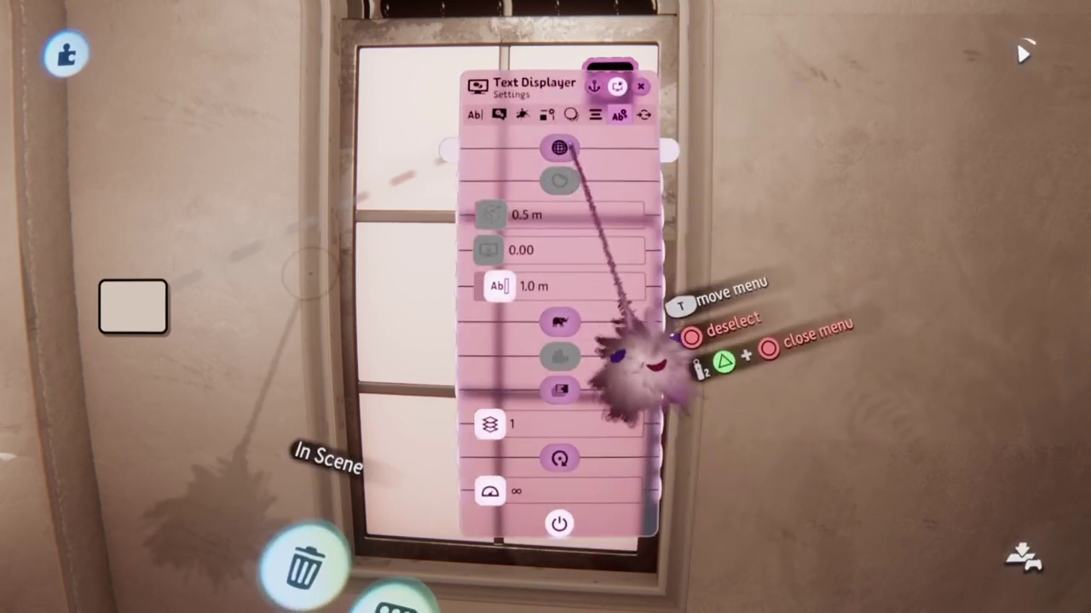
click(560, 149)
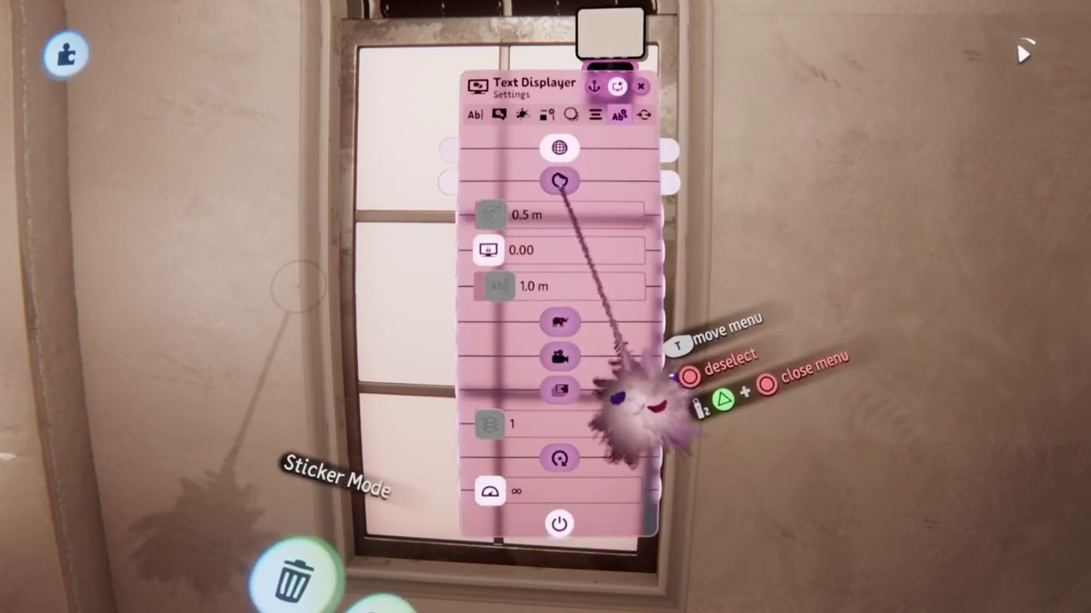
drag(575, 183, 723, 144)
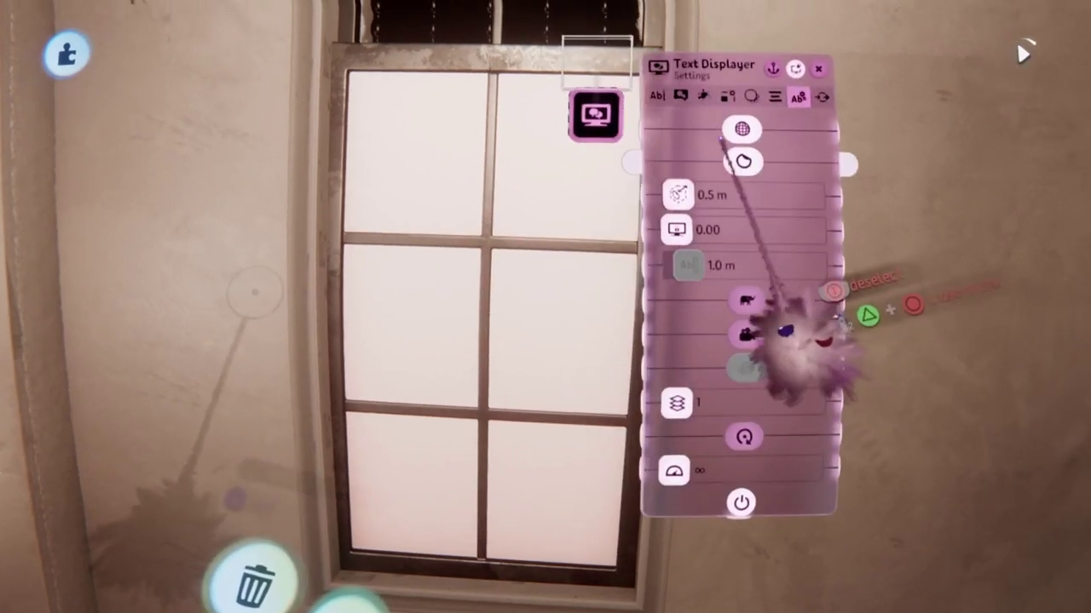
- Enlarge the text box across the upper window panes and turn off Show Border
drag(547, 106, 497, 195)
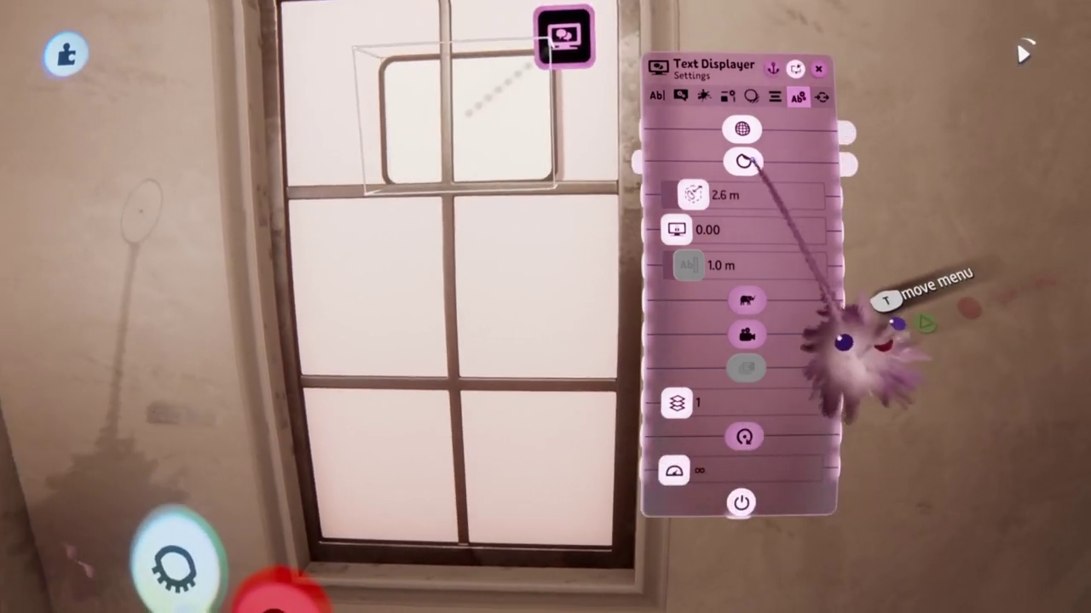
click(761, 111)
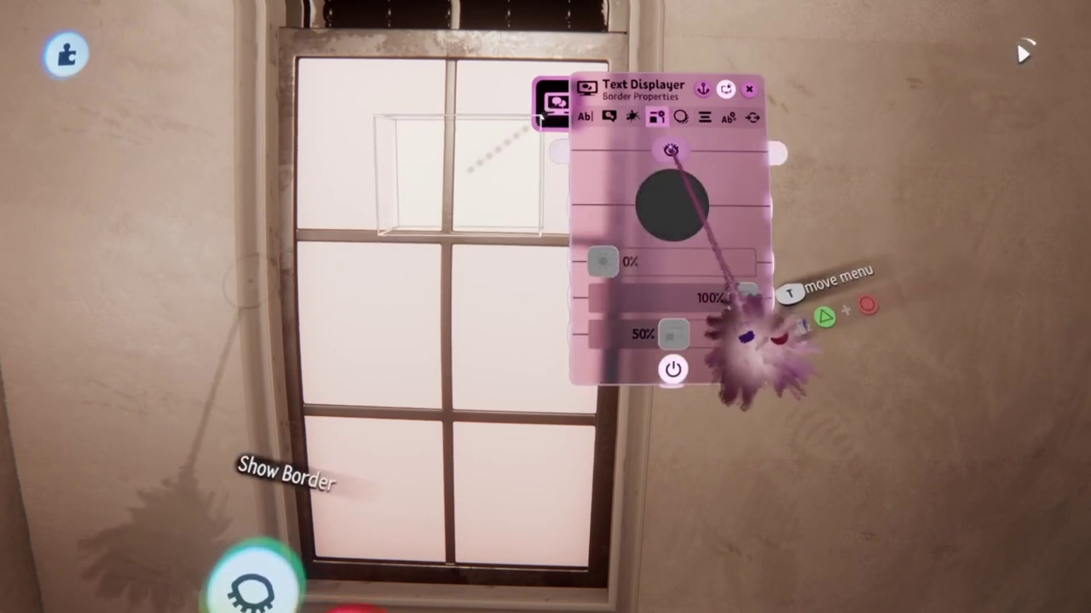
drag(490, 193, 496, 254)
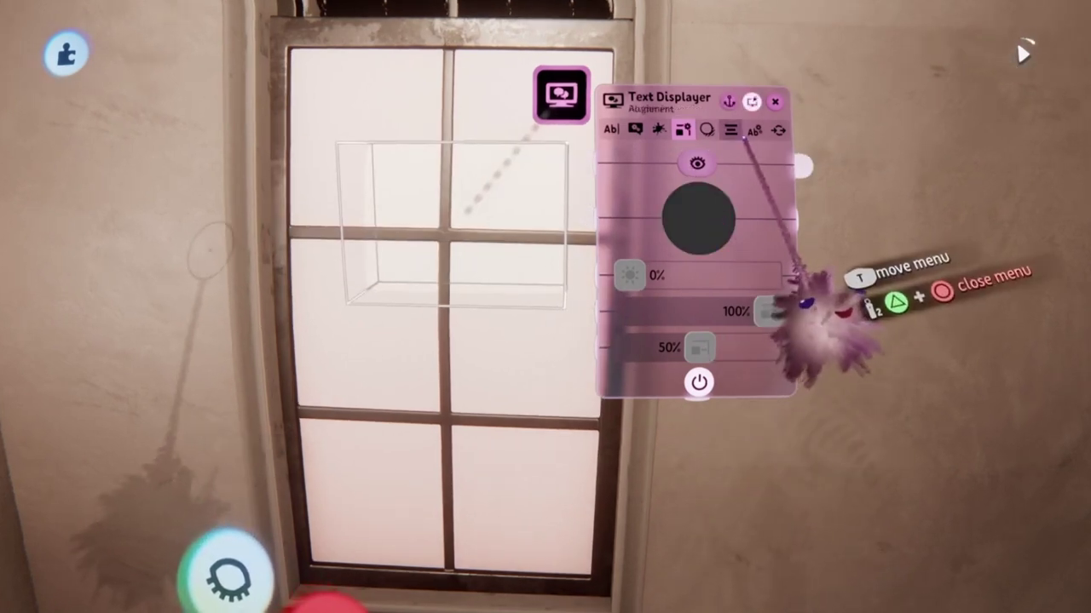
- Turn on the circular-arrow option in the text display settings and shift the text box over the panes
drag(701, 338, 650, 256)
click(654, 384)
drag(475, 264, 488, 239)
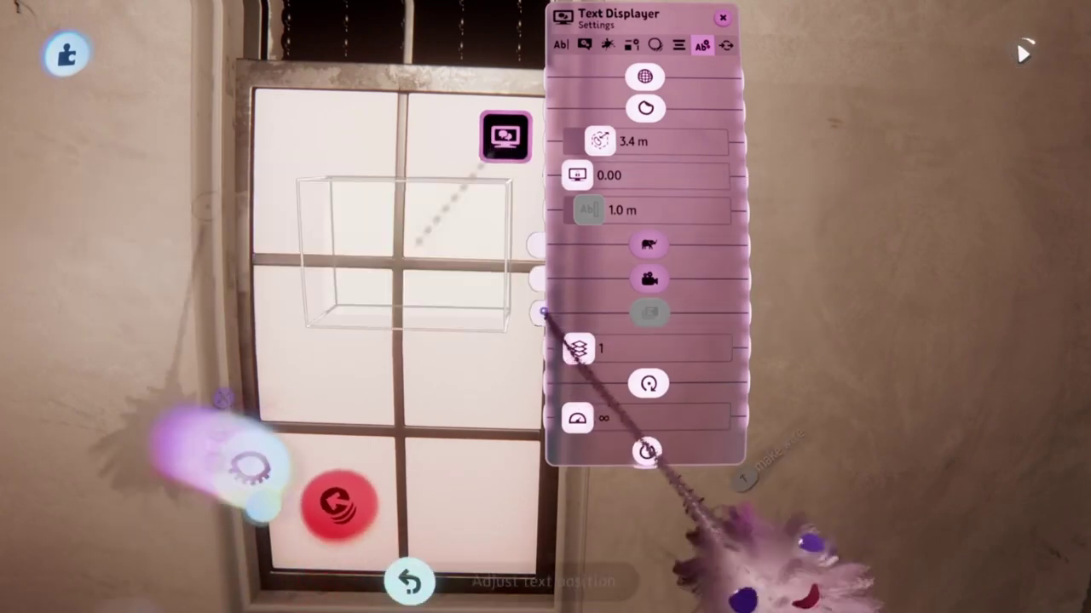
- Turn off Precise Move and centre the text box over the window's middle bar
click(667, 333)
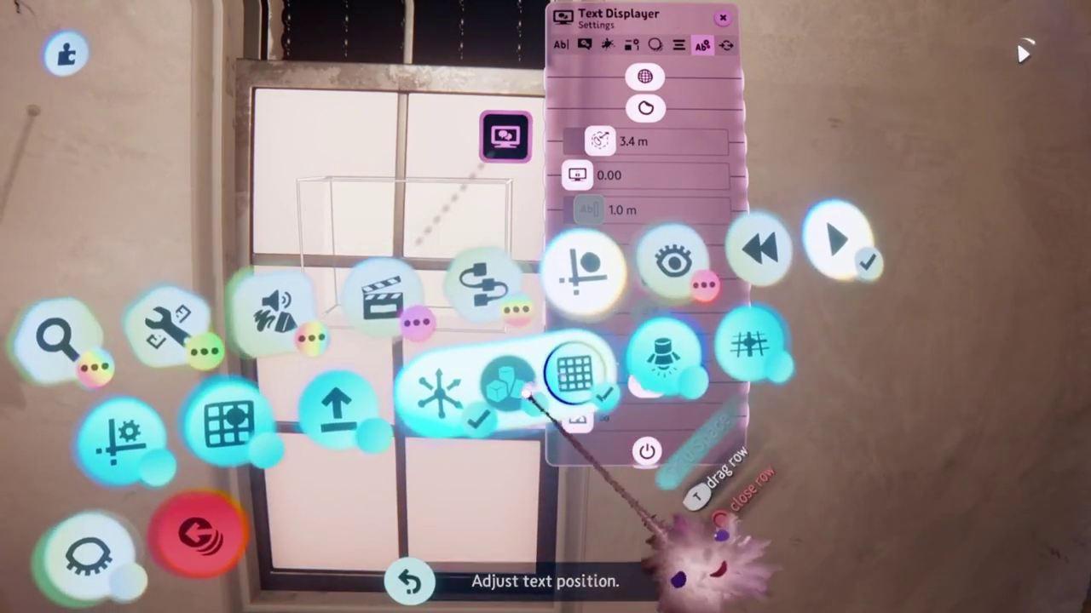
click(413, 395)
drag(470, 239, 481, 238)
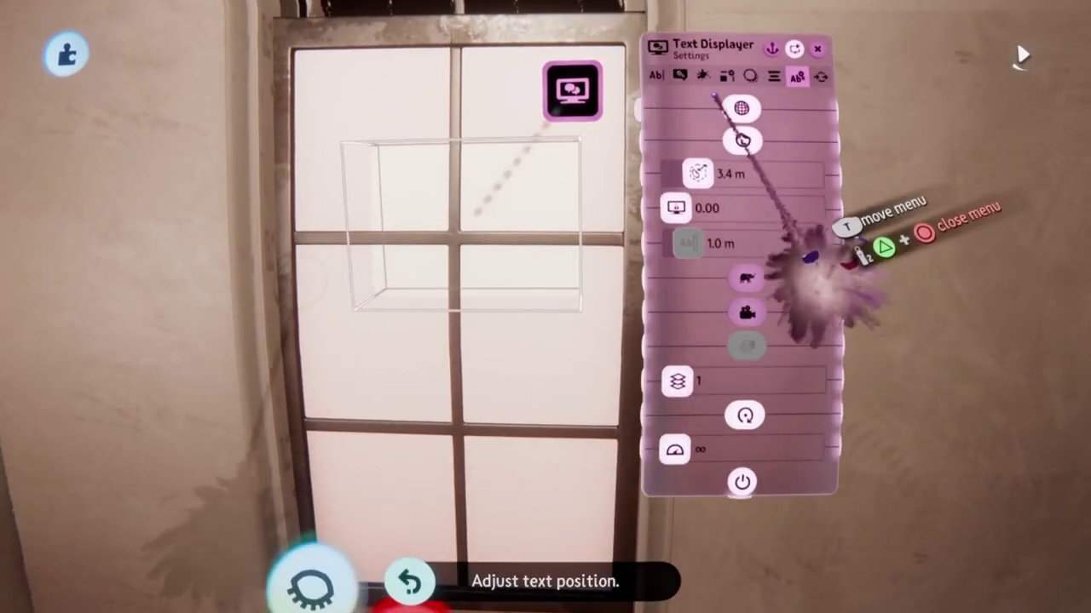
- Recolour the Text Displayer's text box to a dark grey
click(679, 75)
drag(715, 210, 676, 219)
drag(702, 174, 675, 197)
key(Escape)
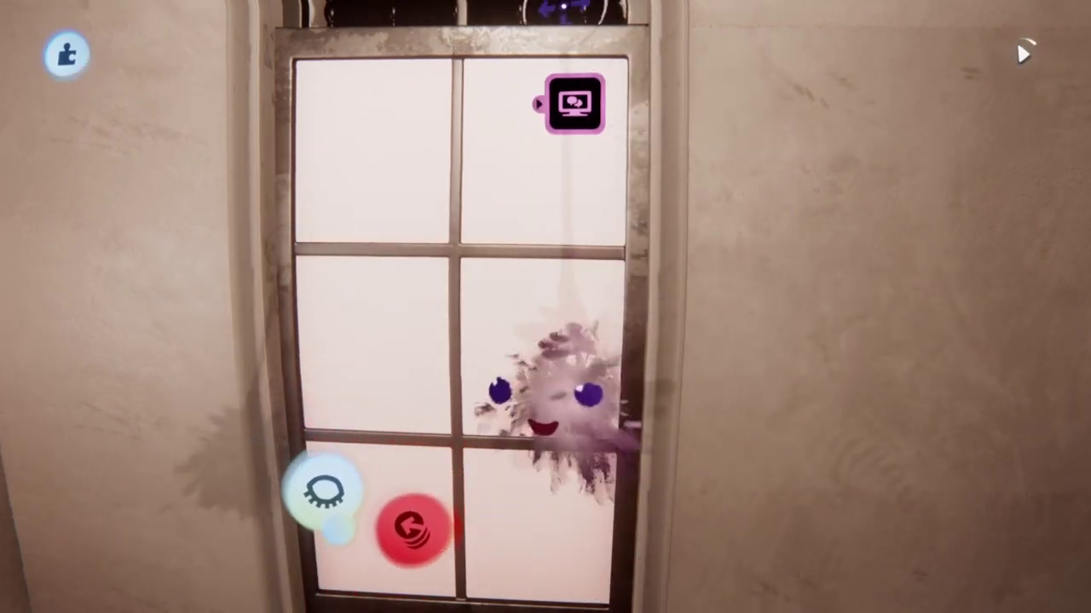
scroll(522, 278, down, 3)
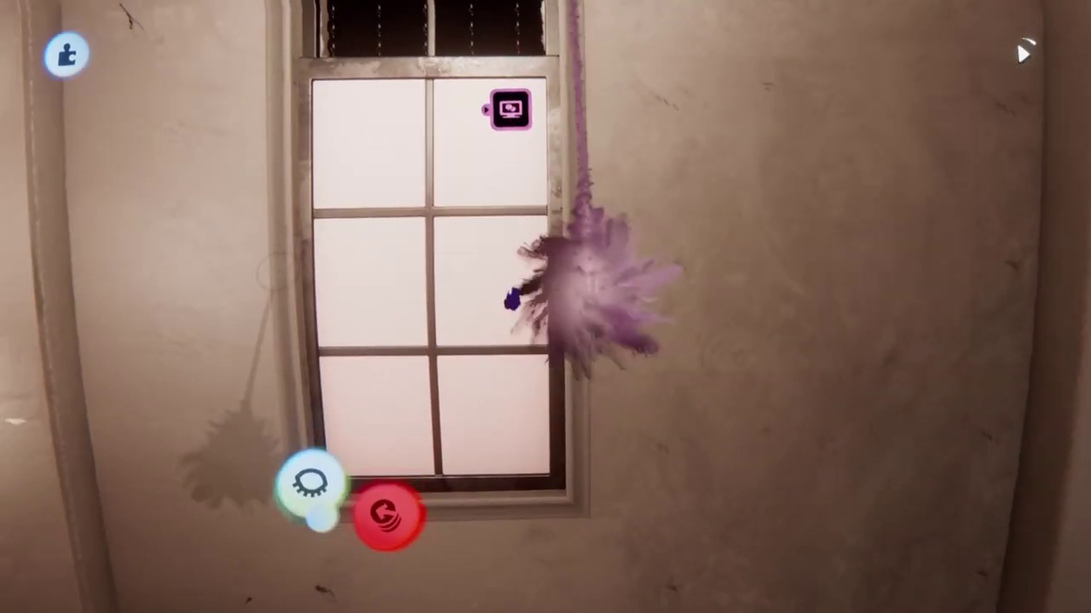
scroll(565, 21, up, 2)
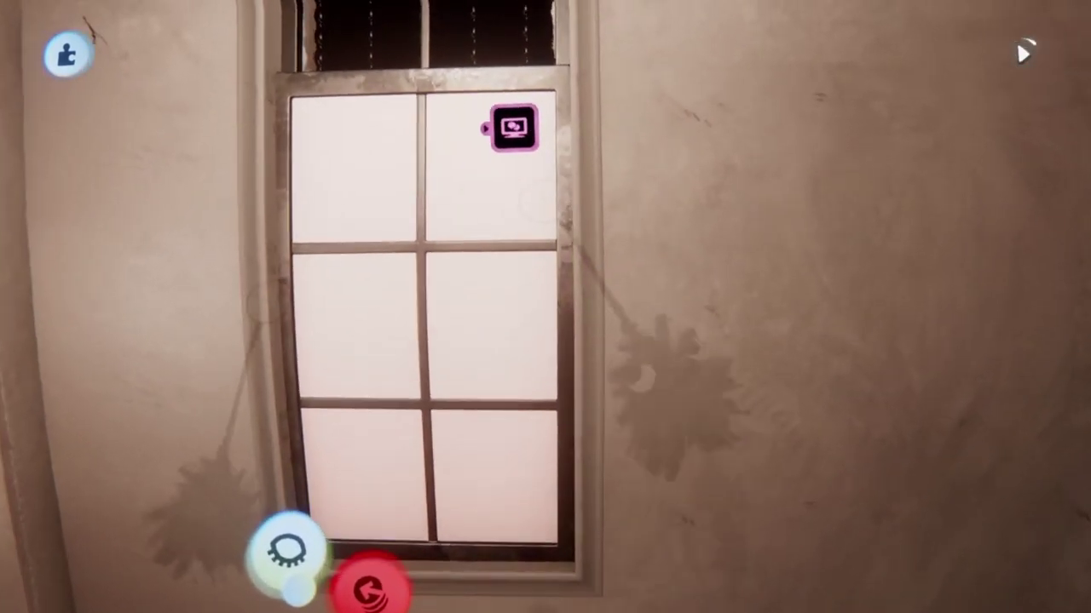
- Replace the Text Displayer's placeholder text with a blank entry
click(545, 143)
drag(665, 115, 515, 194)
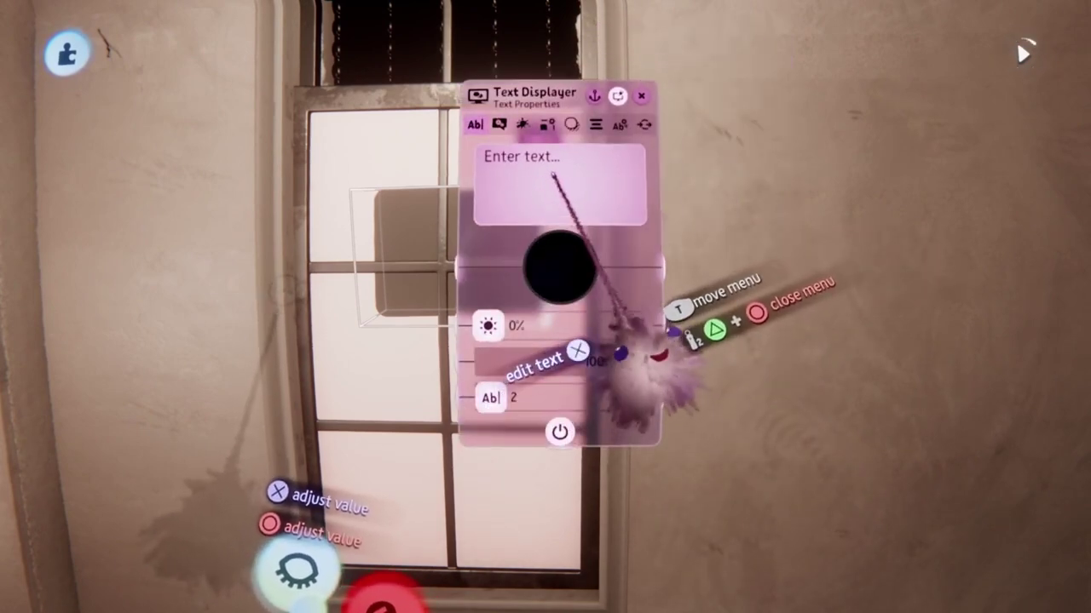
click(622, 357)
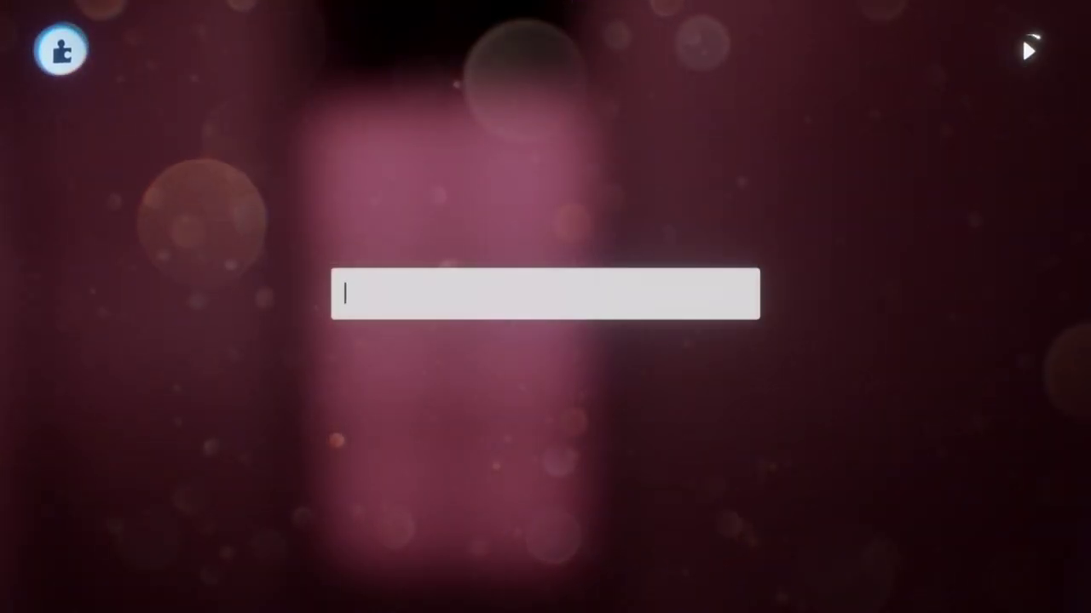
key(Return)
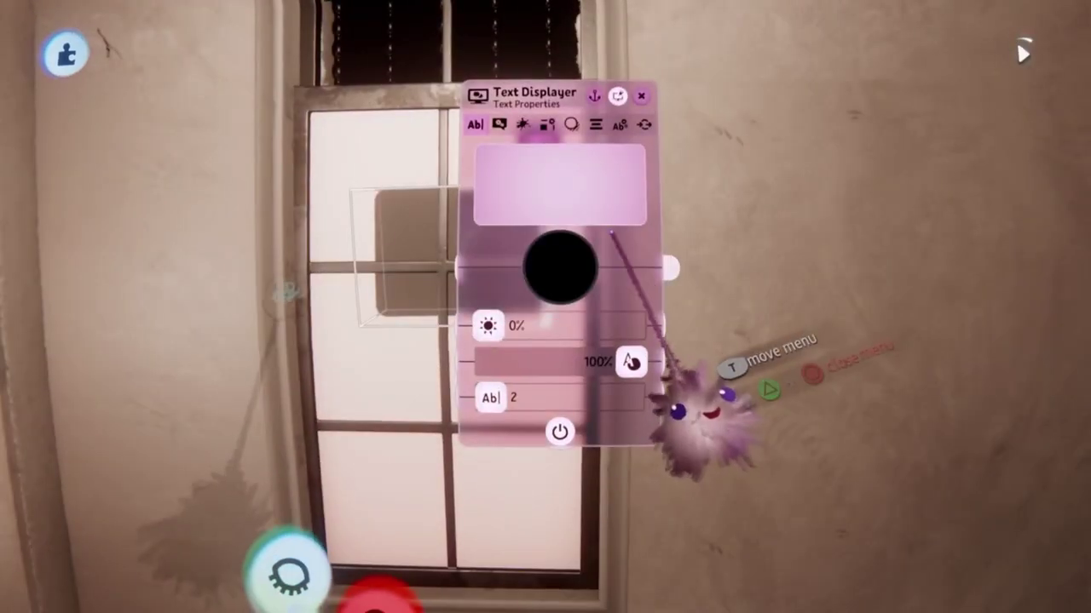
key(Escape)
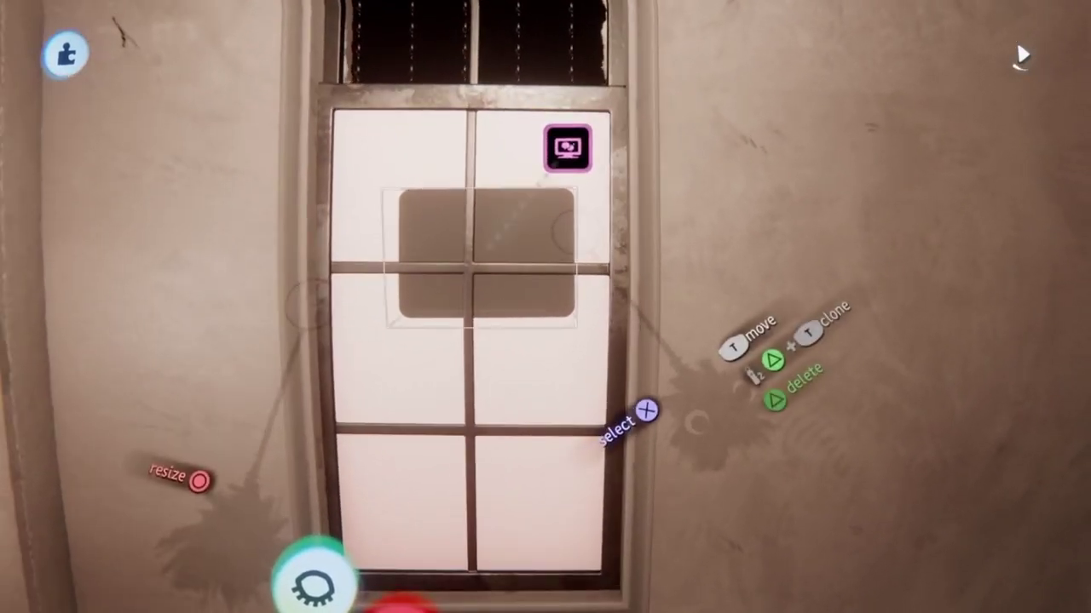
- Stretch the text box in width and height until it covers all six lower window panes
click(562, 232)
drag(613, 244, 707, 245)
click(670, 142)
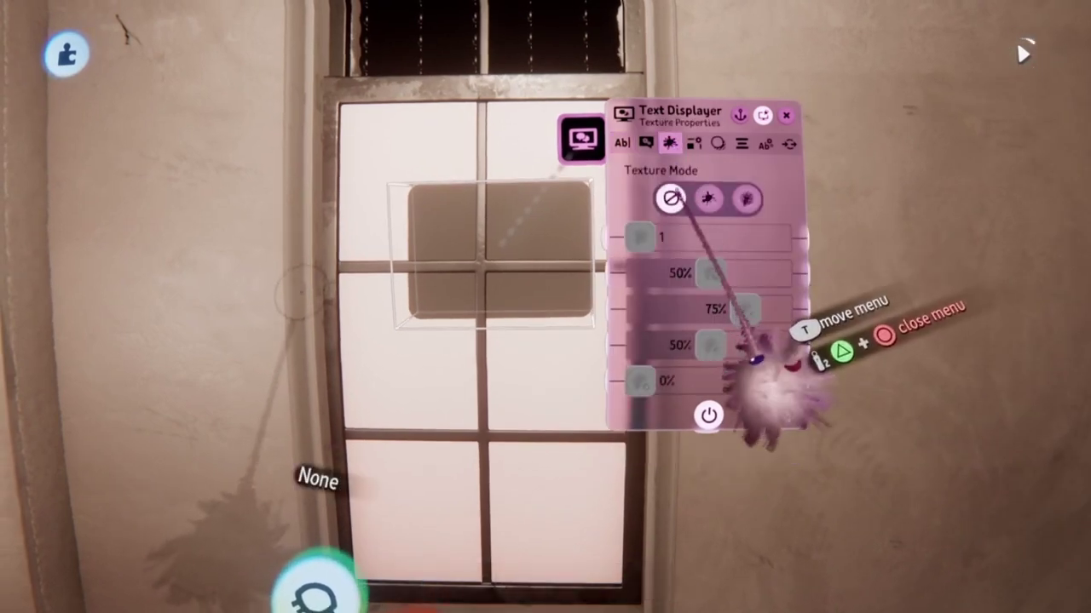
drag(674, 319, 660, 215)
drag(699, 472, 774, 343)
click(641, 452)
drag(524, 256, 524, 254)
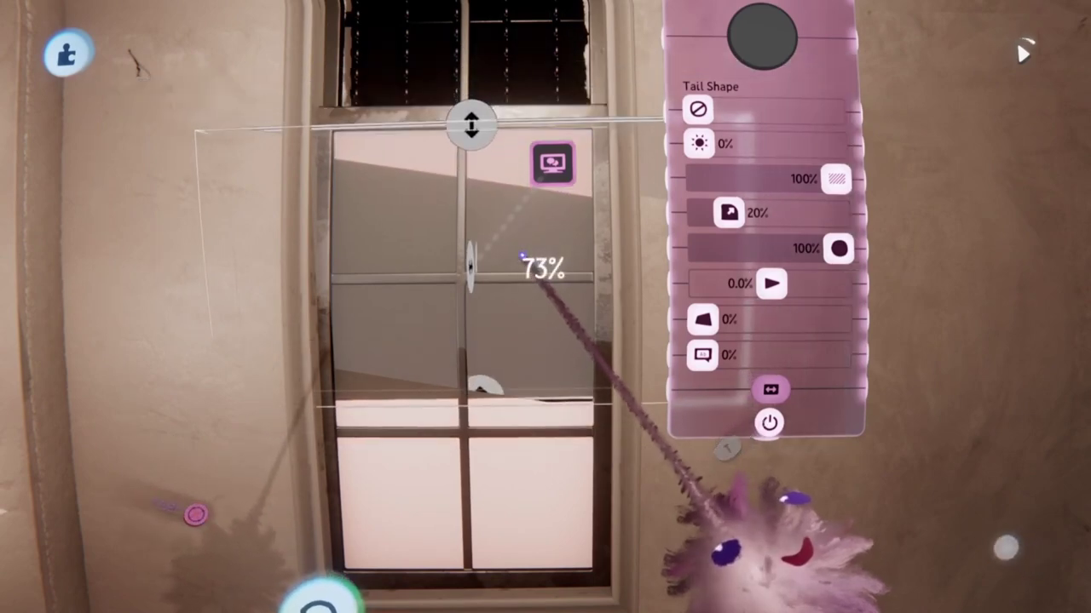
drag(483, 135, 498, 7)
drag(529, 351, 523, 443)
drag(774, 101, 750, 170)
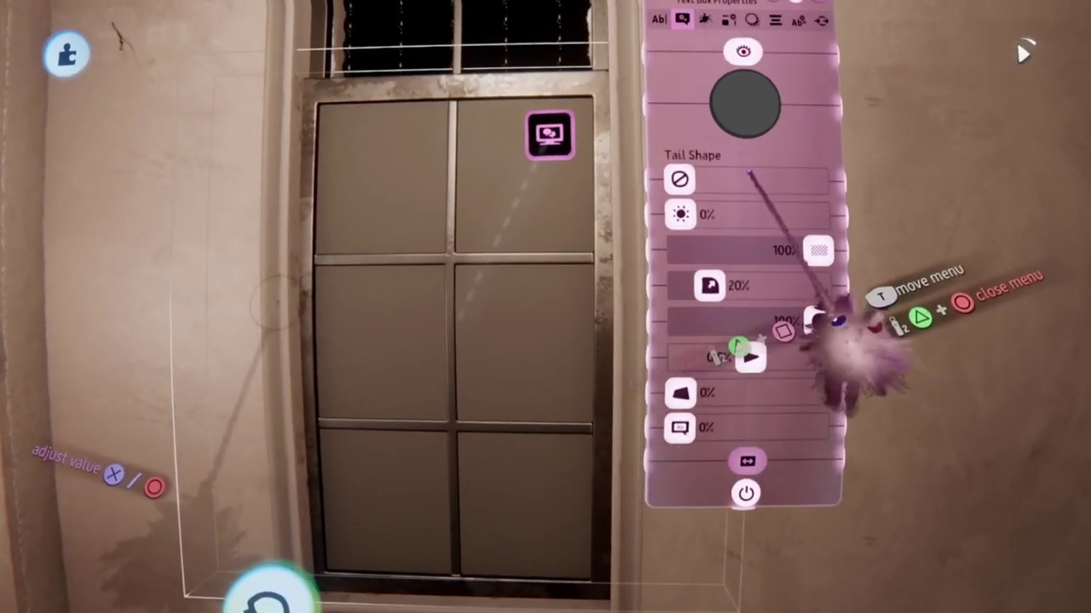
- Give the text box a Painterly texture, choosing texture 4 with 81% Texture Scale and 68% Texture Strength
click(706, 20)
drag(699, 100, 540, 171)
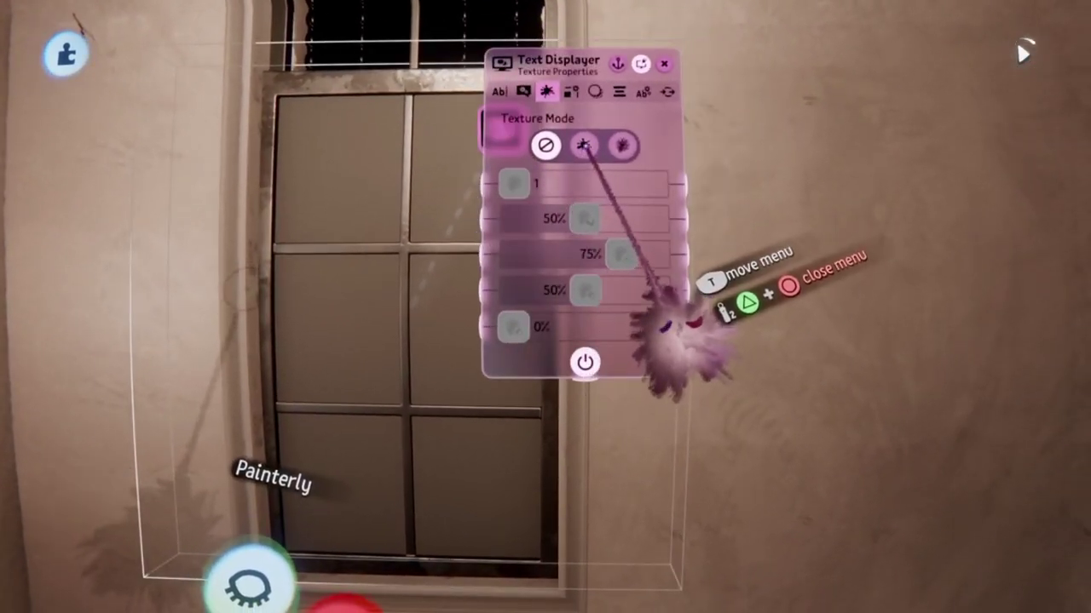
click(584, 145)
drag(645, 220, 670, 254)
drag(578, 184, 596, 184)
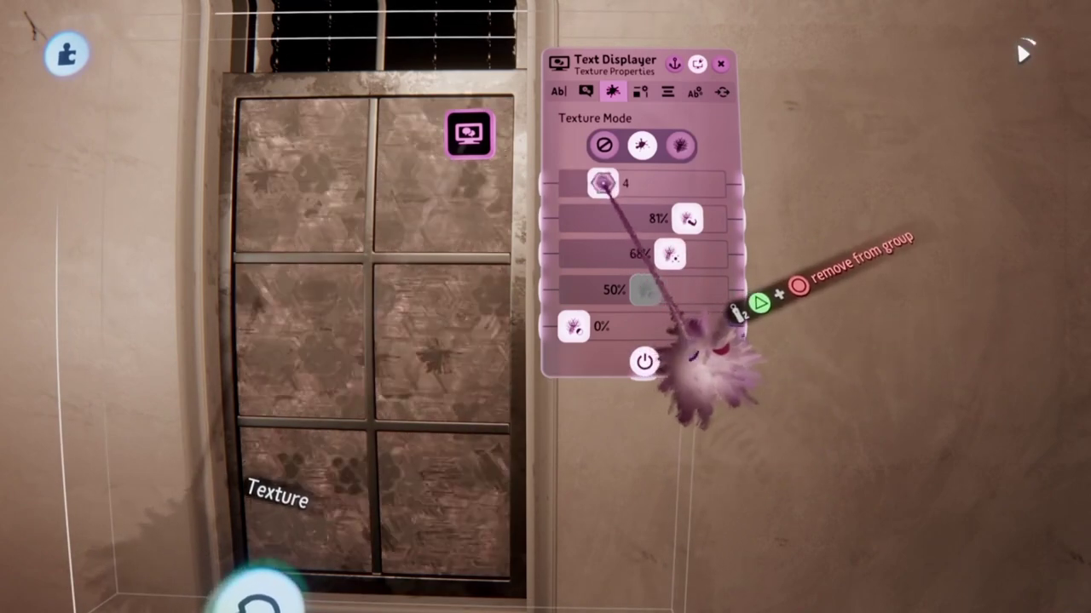
- Switch the text box to texture 8 and set Texture Strength to 93% and Texture Scale to 70%
drag(695, 339, 722, 334)
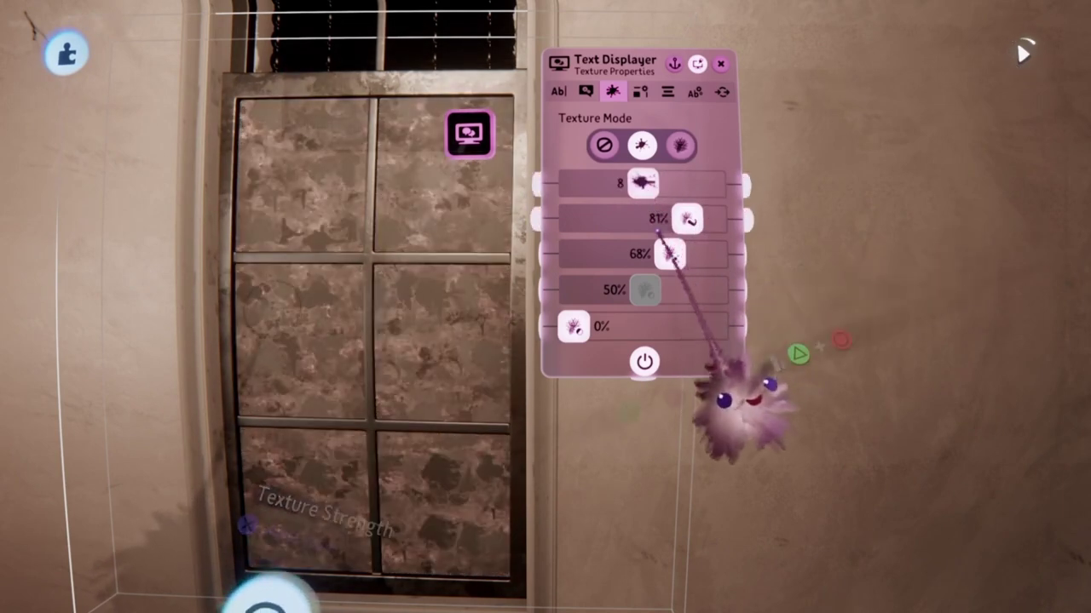
mouse_move(767, 422)
mouse_down()
mouse_move(738, 443)
mouse_move(689, 446)
mouse_move(750, 431)
mouse_up()
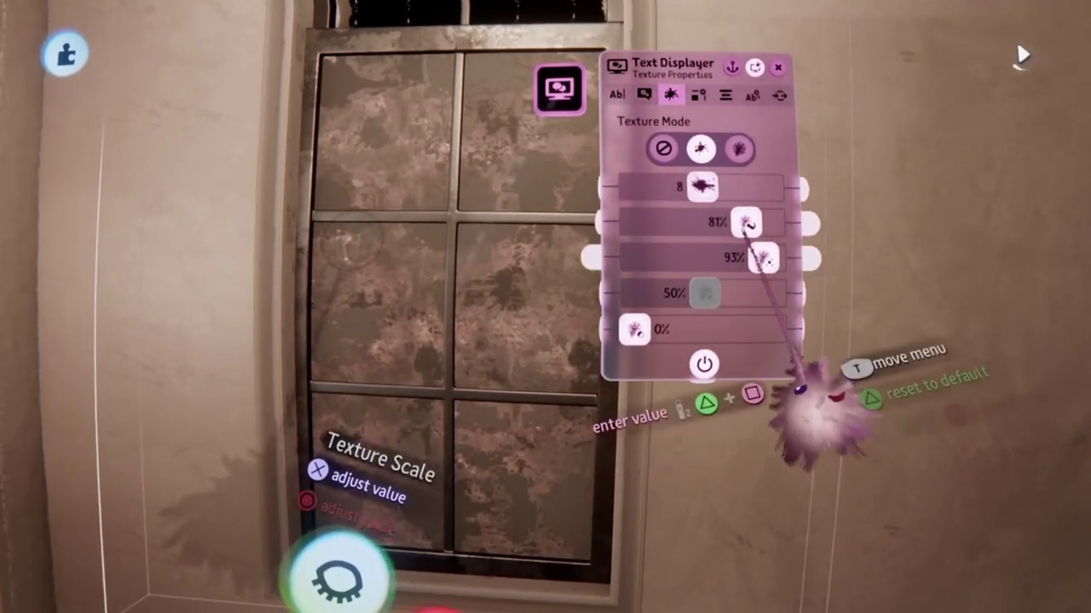
mouse_move(746, 225)
mouse_down()
mouse_move(711, 223)
mouse_move(763, 224)
mouse_move(731, 223)
mouse_up()
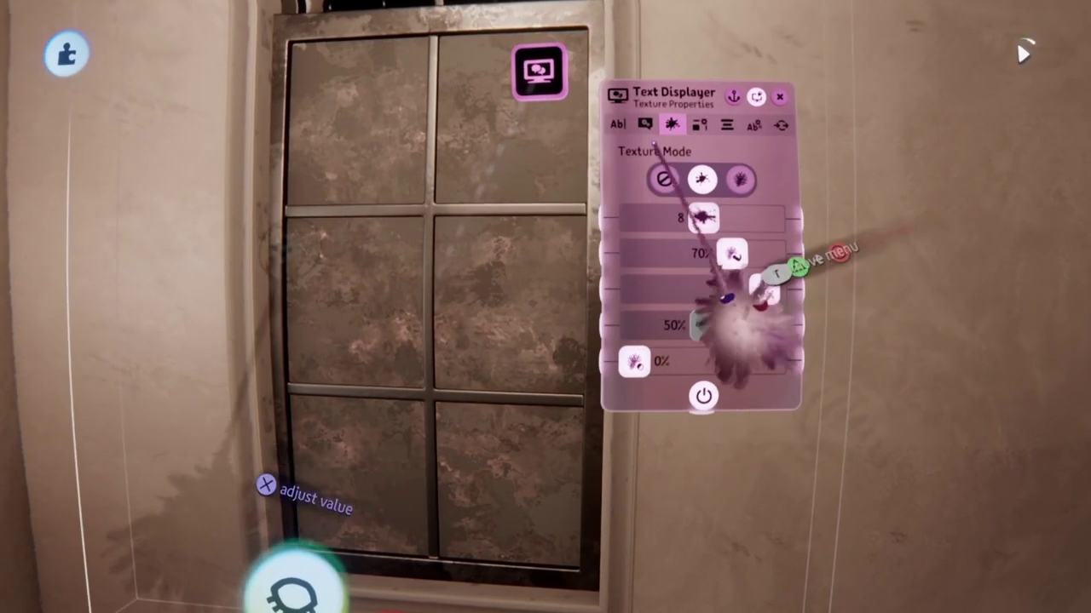
click(652, 125)
mouse_move(769, 364)
mouse_down()
mouse_move(710, 366)
mouse_move(773, 366)
mouse_up()
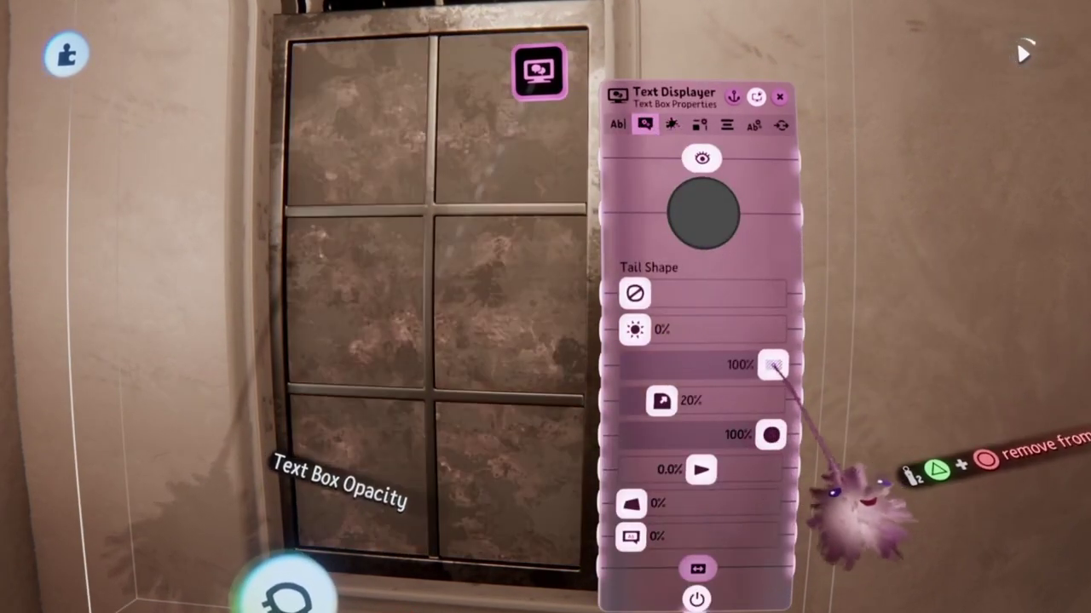
key(Escape)
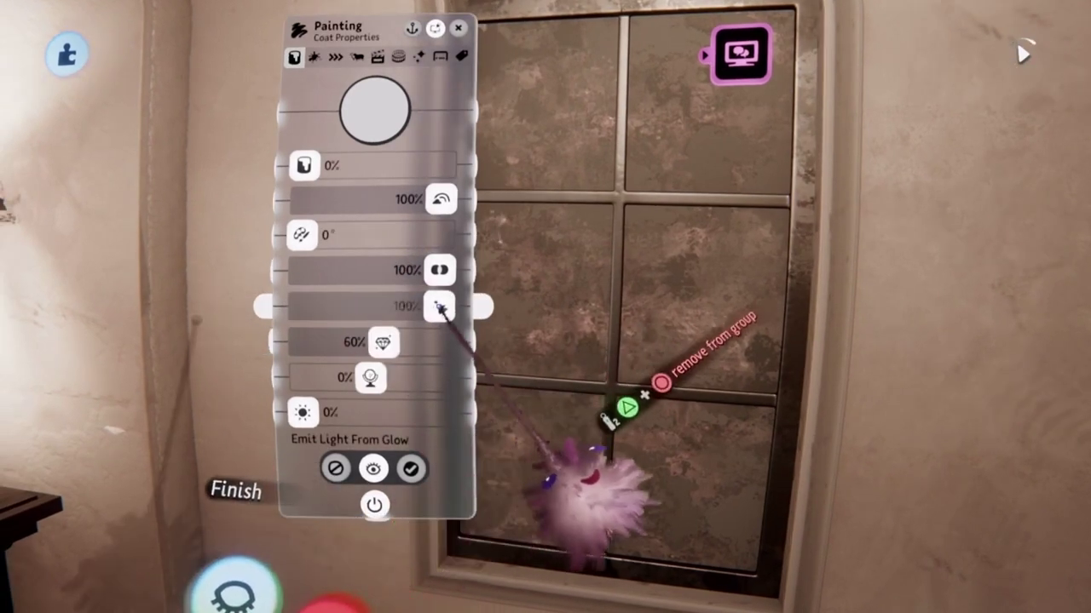
- Tweak the window-pane painting to 100% Finish, 36% Shinyness/Roughness and 52% Opacity
drag(380, 342, 818, 241)
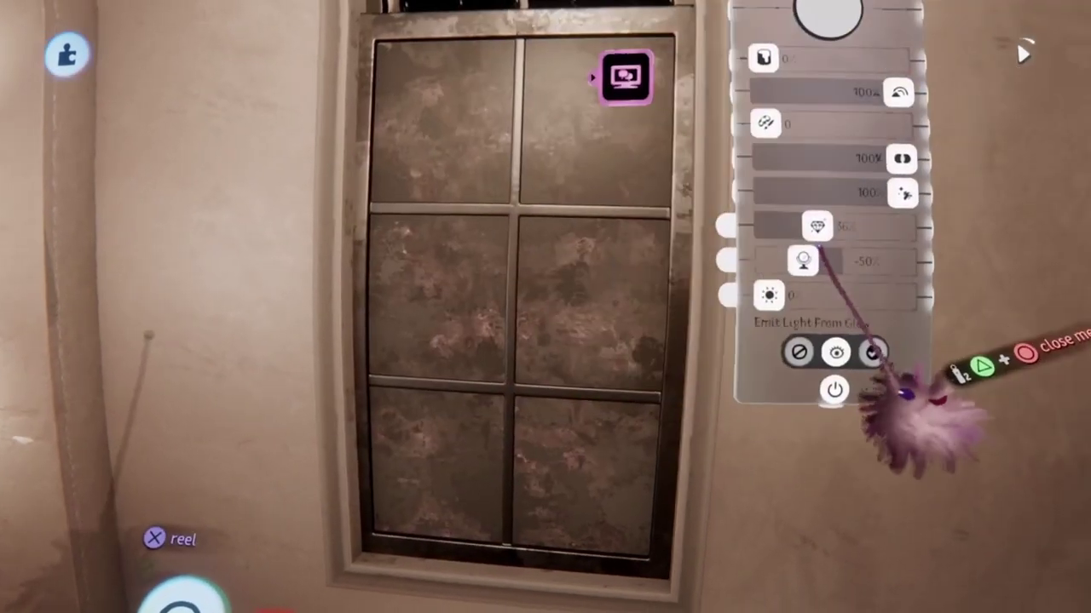
drag(918, 204, 856, 203)
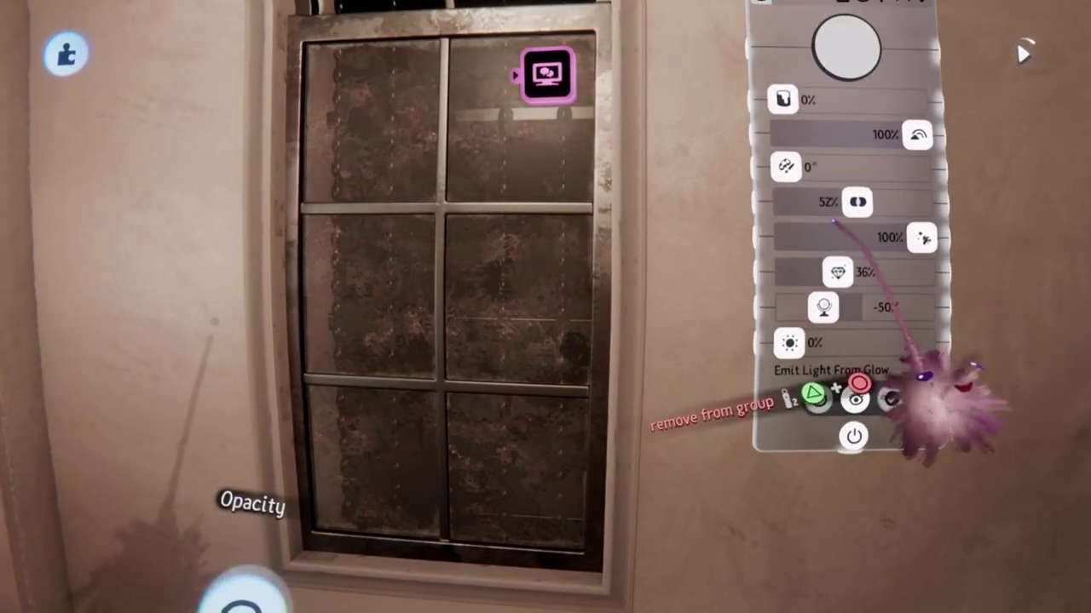
- Readjust the Text Displayer's text box colour and its Texture Scale
click(545, 74)
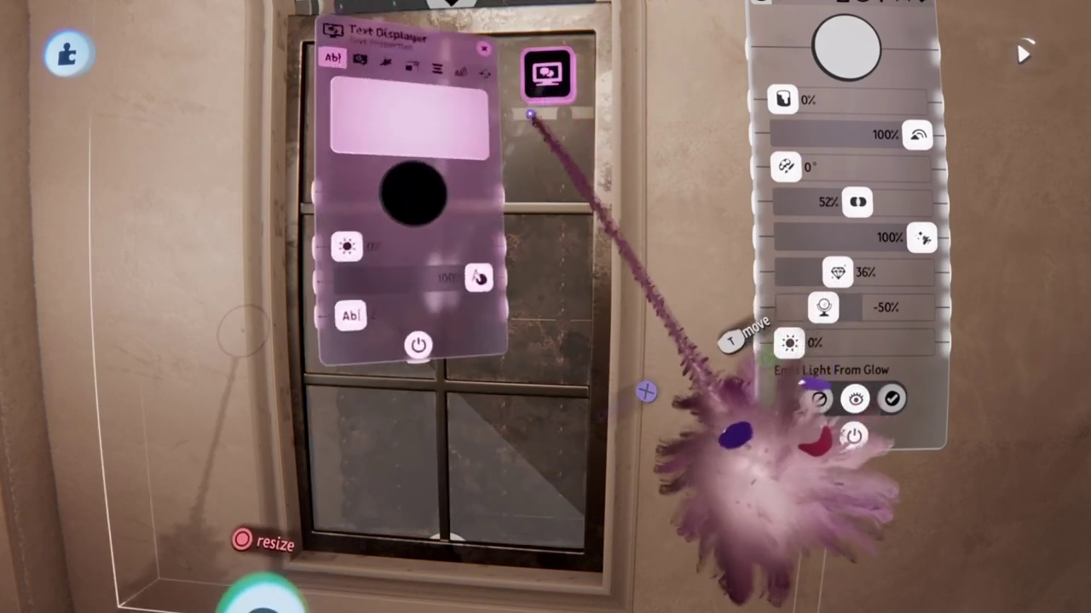
click(625, 95)
mouse_move(679, 193)
mouse_down()
mouse_move(653, 214)
mouse_move(652, 230)
mouse_move(653, 187)
mouse_move(653, 203)
mouse_up()
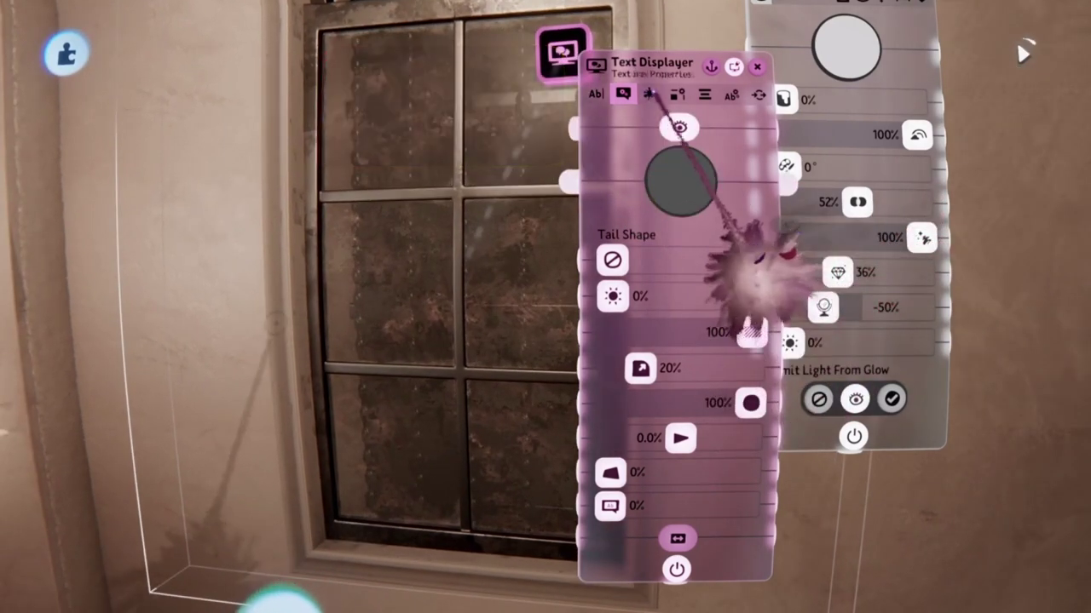
click(650, 94)
drag(749, 221, 711, 223)
key(Escape)
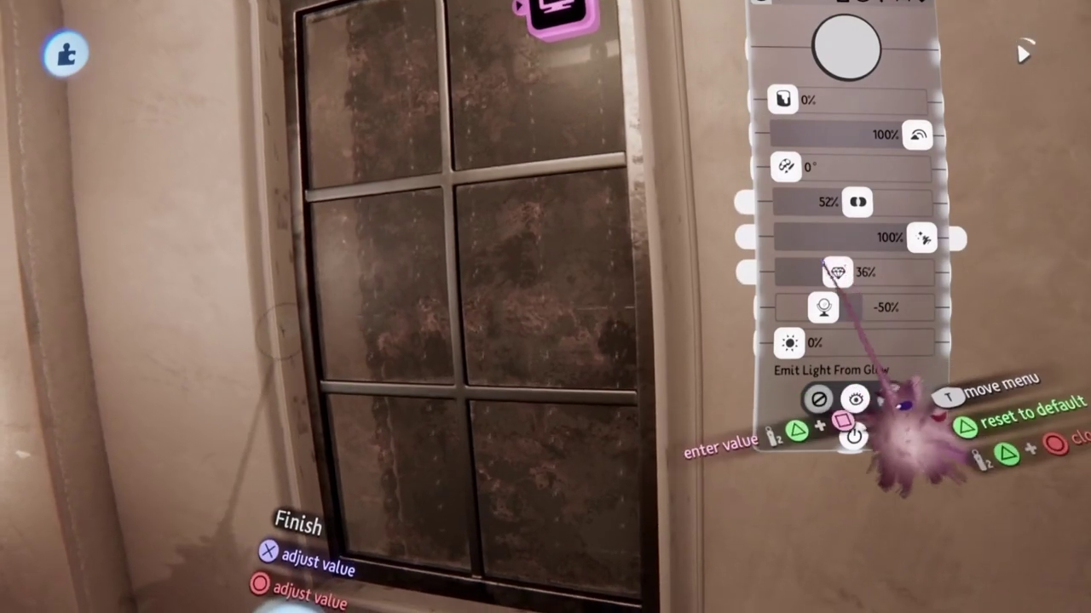
- Set the pane painting's Shinyness/Roughness to 37%, the property beneath it to -36%, and Opacity to 64%
drag(793, 274, 878, 309)
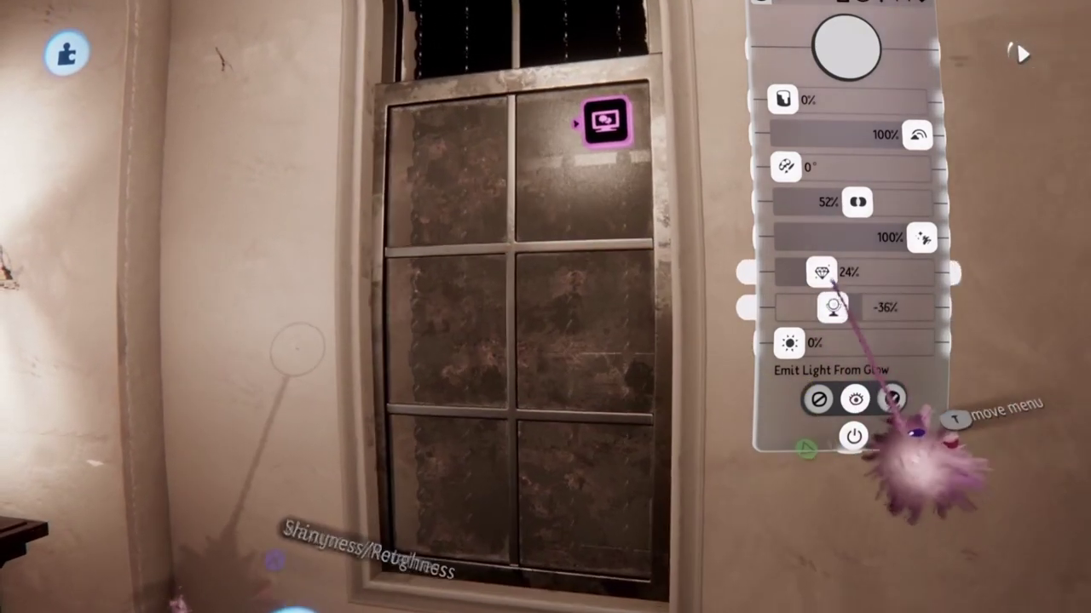
drag(824, 274, 869, 275)
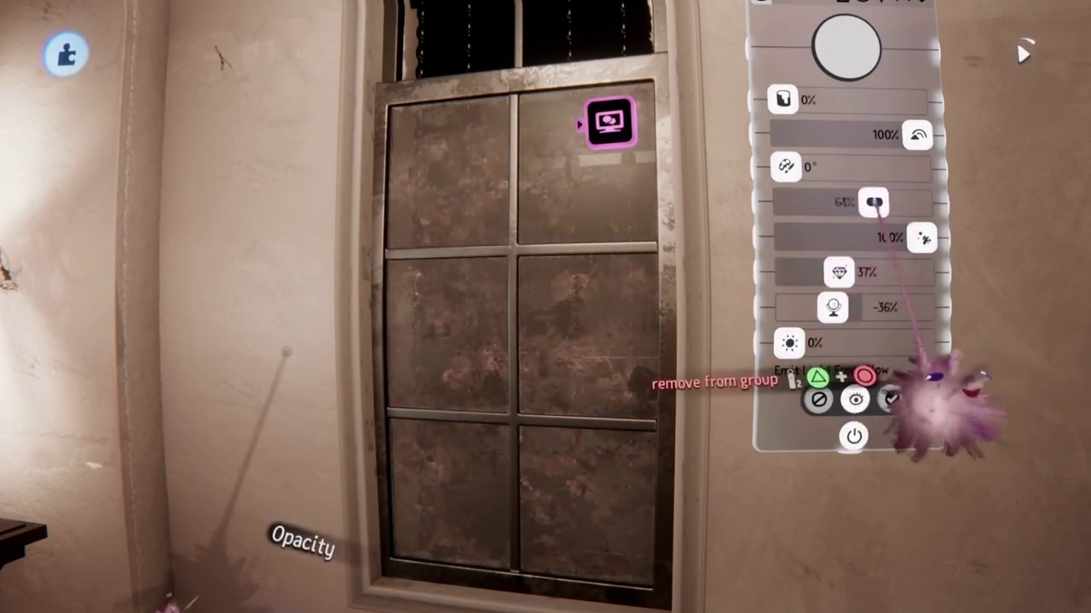
key(Escape)
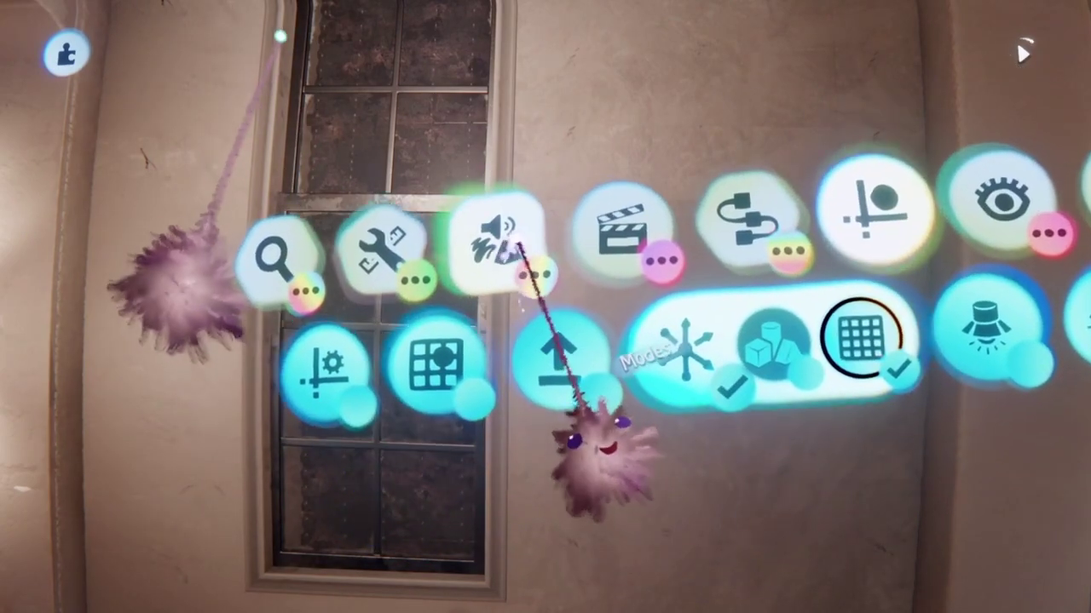
- In Paint Mode, paint a row of thin, wavy vertical strokes on the wall beside the window, and exit the mode
click(517, 238)
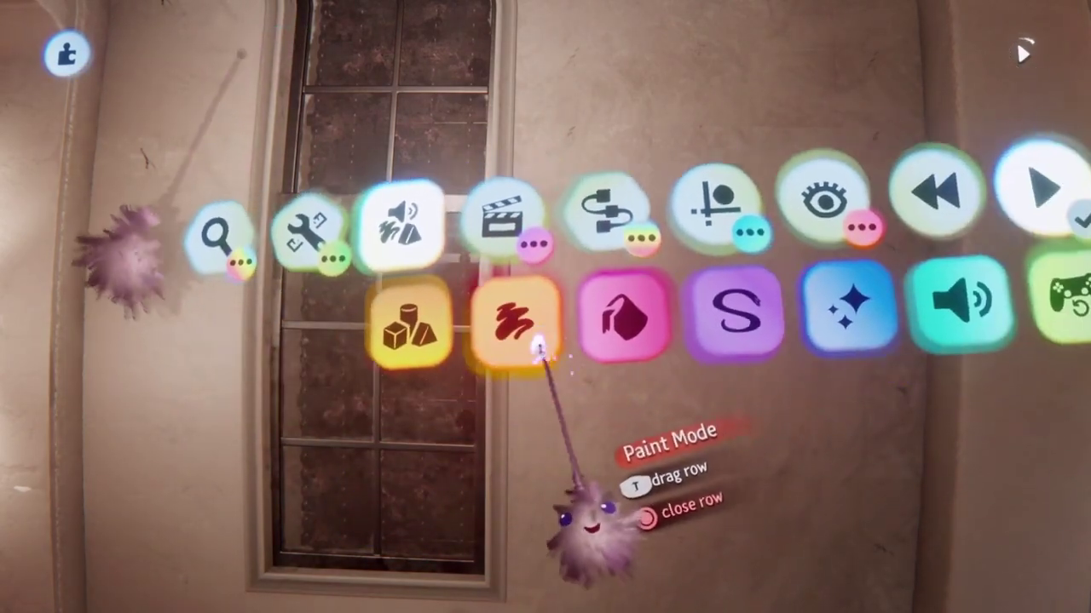
click(530, 305)
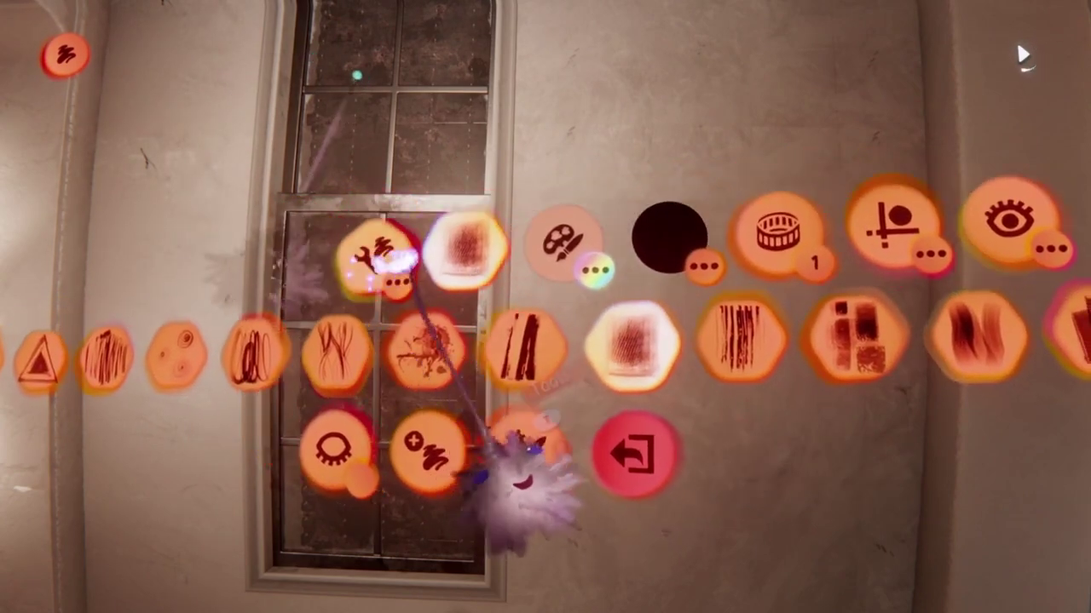
click(366, 255)
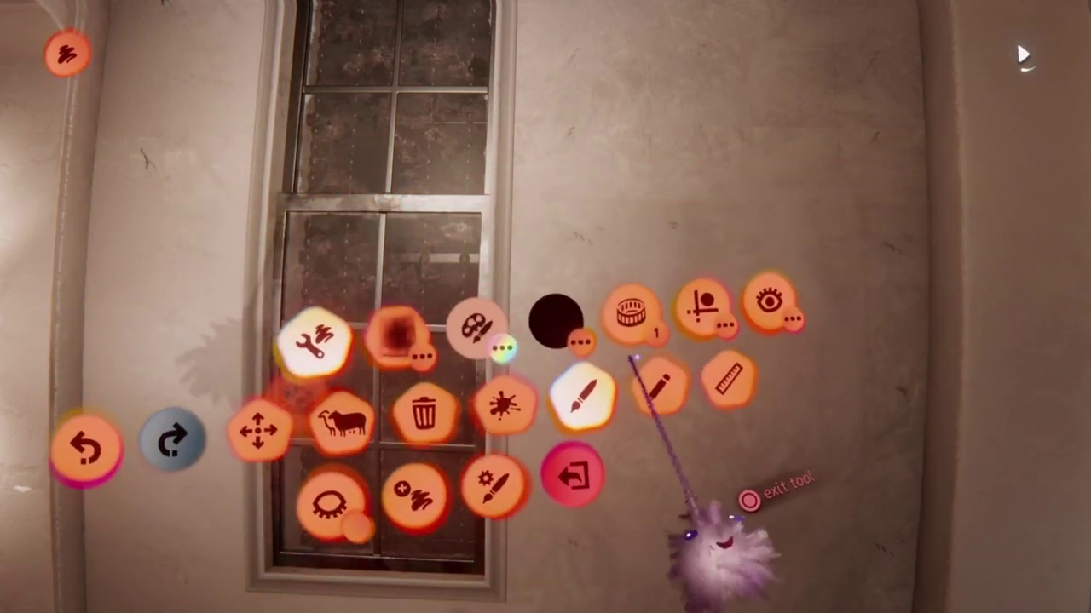
click(679, 294)
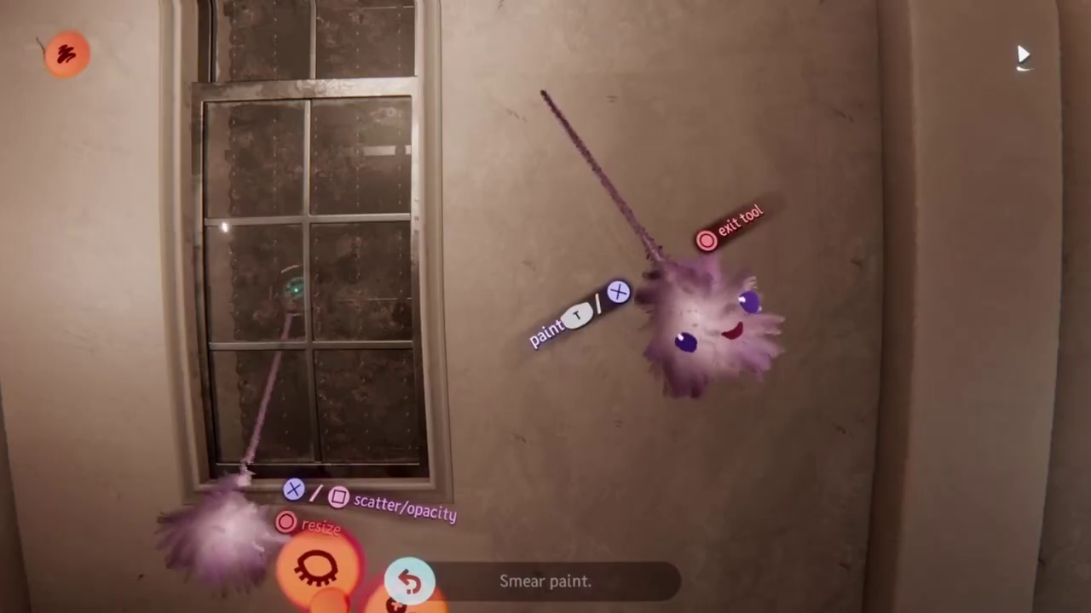
drag(543, 92, 545, 177)
drag(554, 269, 545, 428)
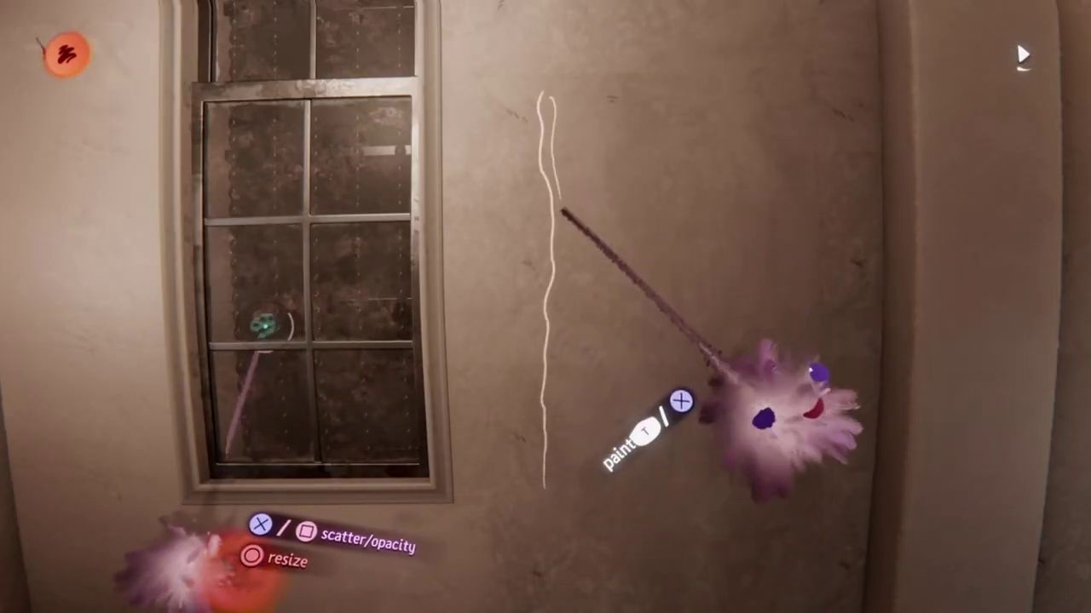
drag(517, 298, 523, 460)
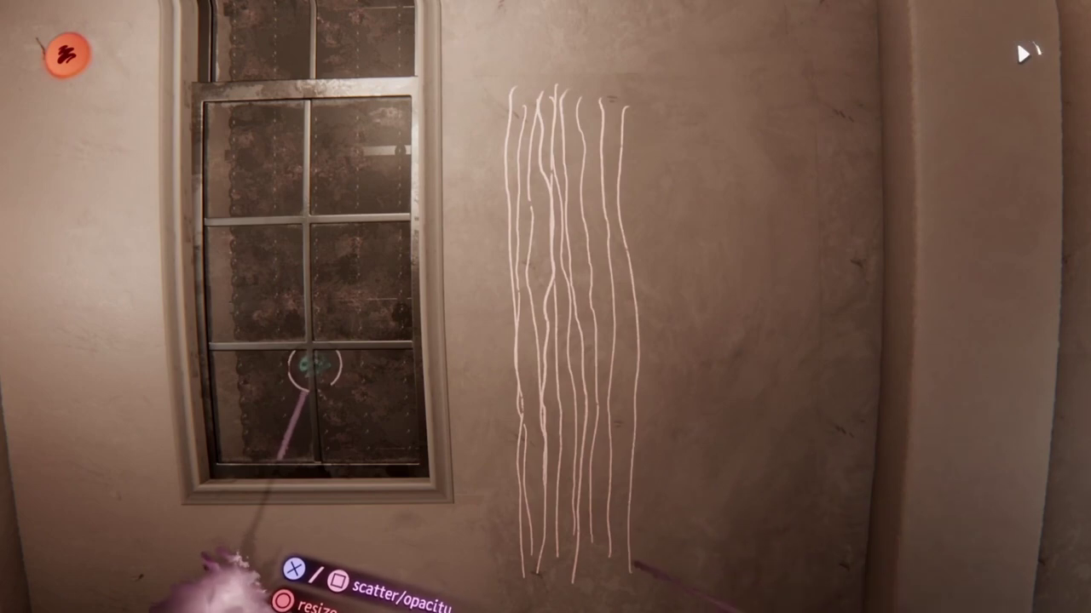
key(x)
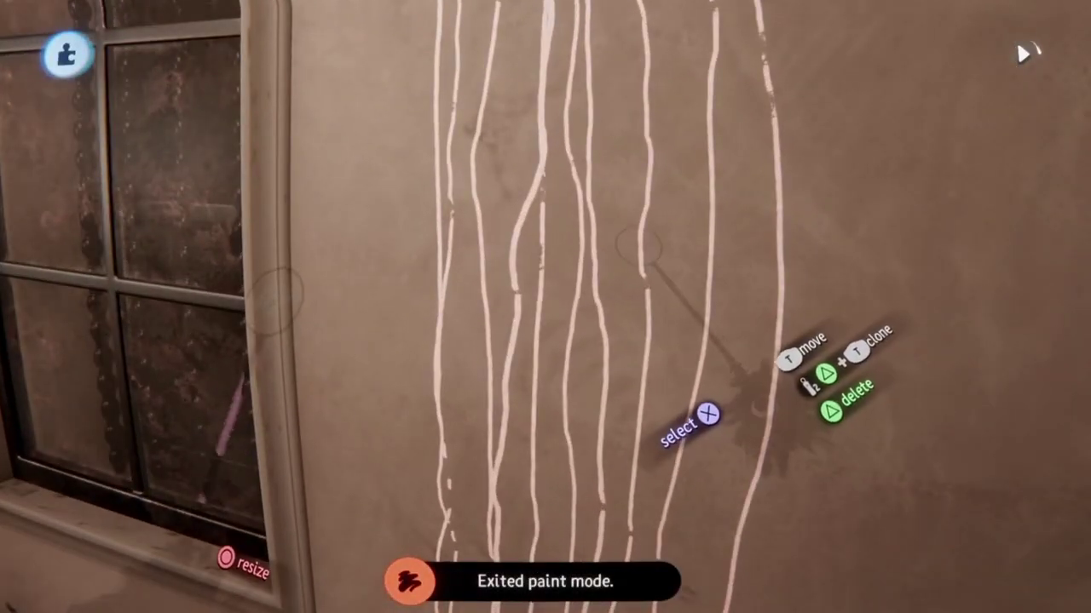
- Open the tweak settings of the painted strokes, adjust the guides, and move the strokes onto the window panes
key(Tab)
drag(302, 207, 567, 202)
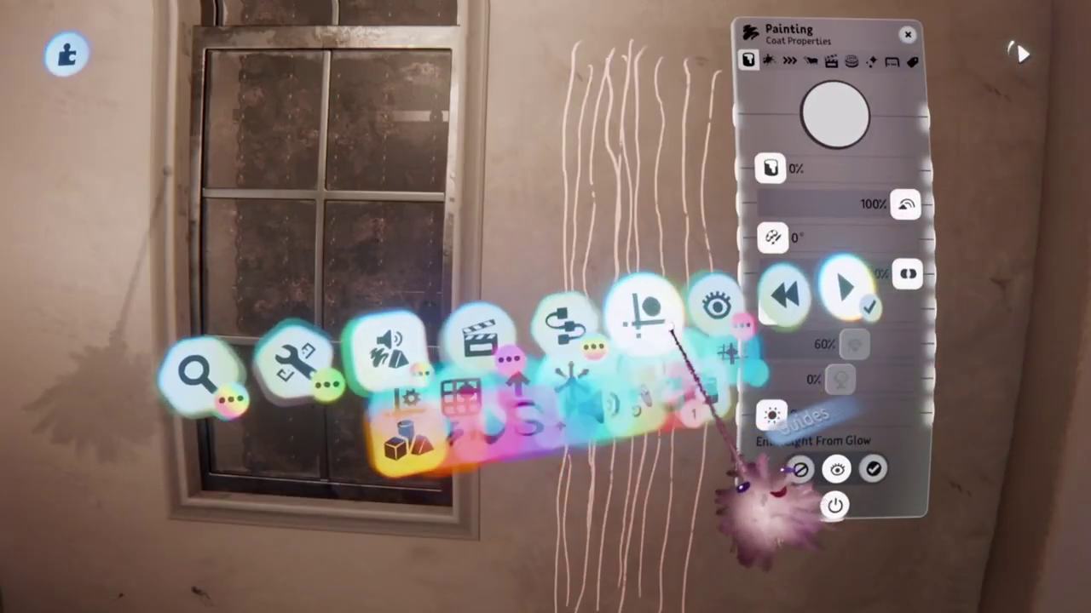
click(587, 373)
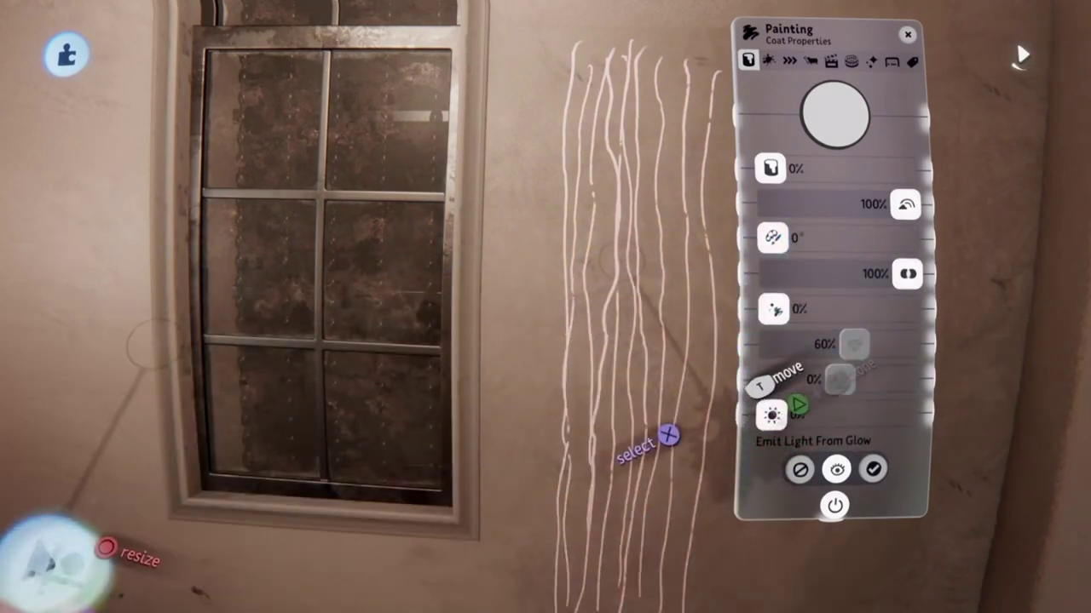
drag(610, 262, 571, 157)
mouse_move(613, 235)
mouse_down()
mouse_move(509, 174)
mouse_move(546, 100)
mouse_move(543, 202)
mouse_move(531, 123)
mouse_move(530, 177)
mouse_move(519, 177)
mouse_up()
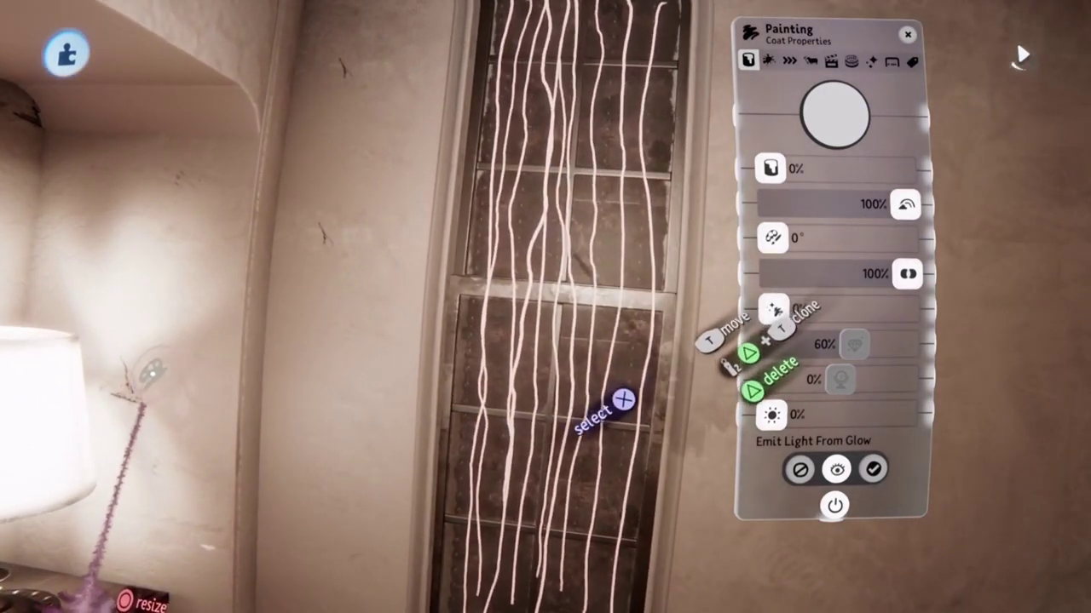
drag(532, 228, 550, 244)
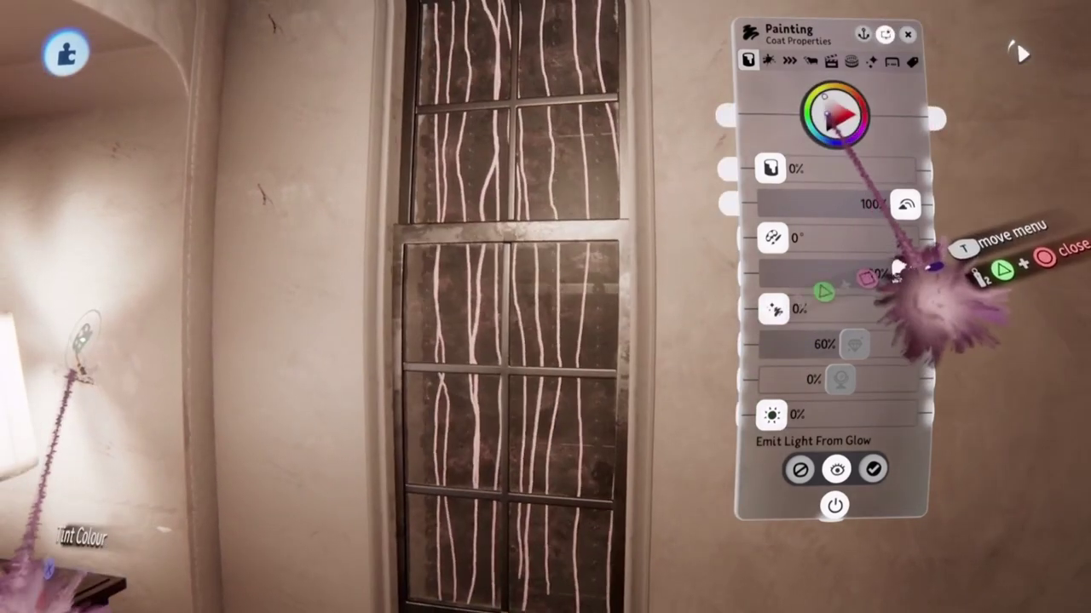
- Darken the painted strokes' Tint Colour and set their animation Playback Speed to 93%
drag(835, 116, 808, 162)
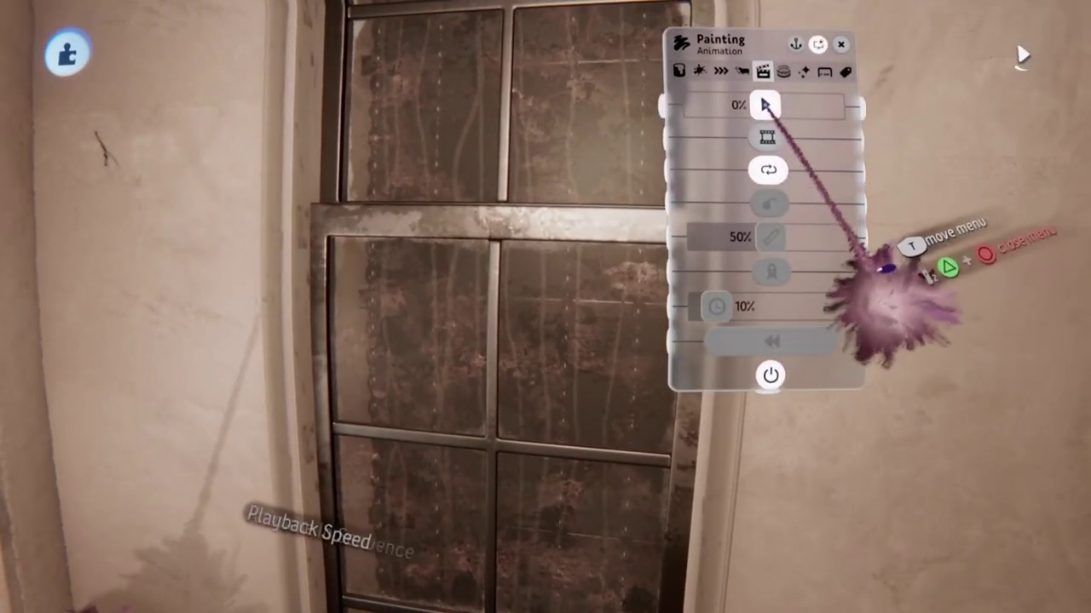
drag(764, 104, 798, 104)
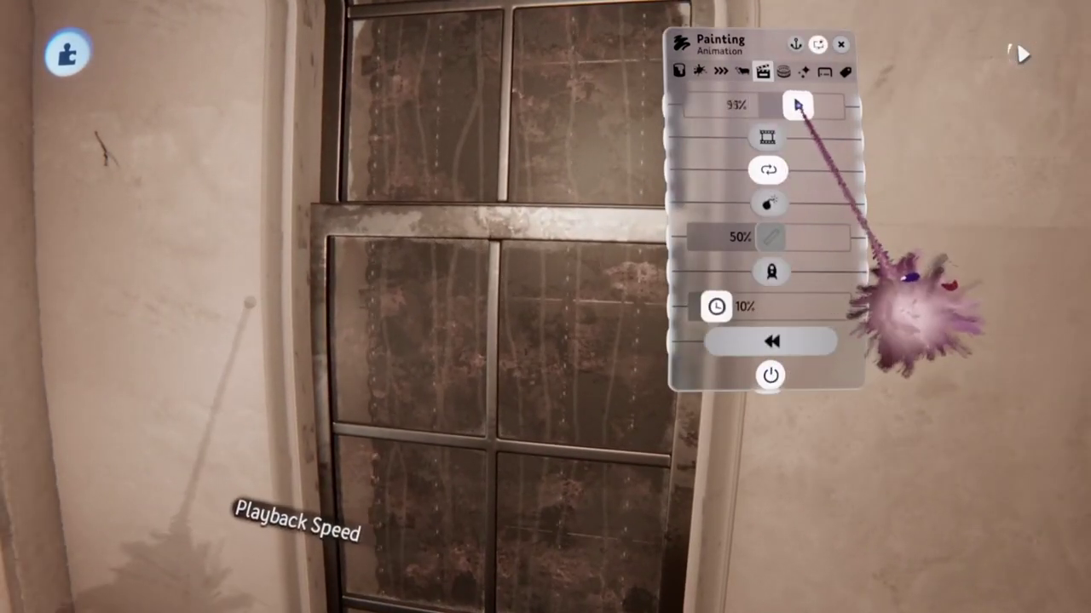